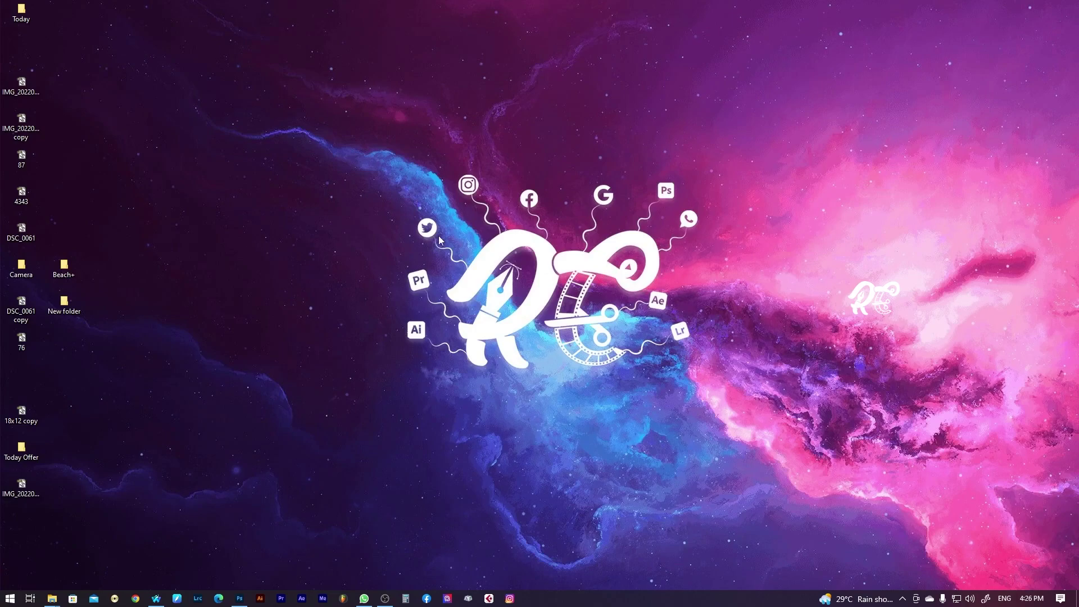
# Create a blank white document from the 36 in × 12 in preset at 300 ppi
pyautogui.click(239, 598)
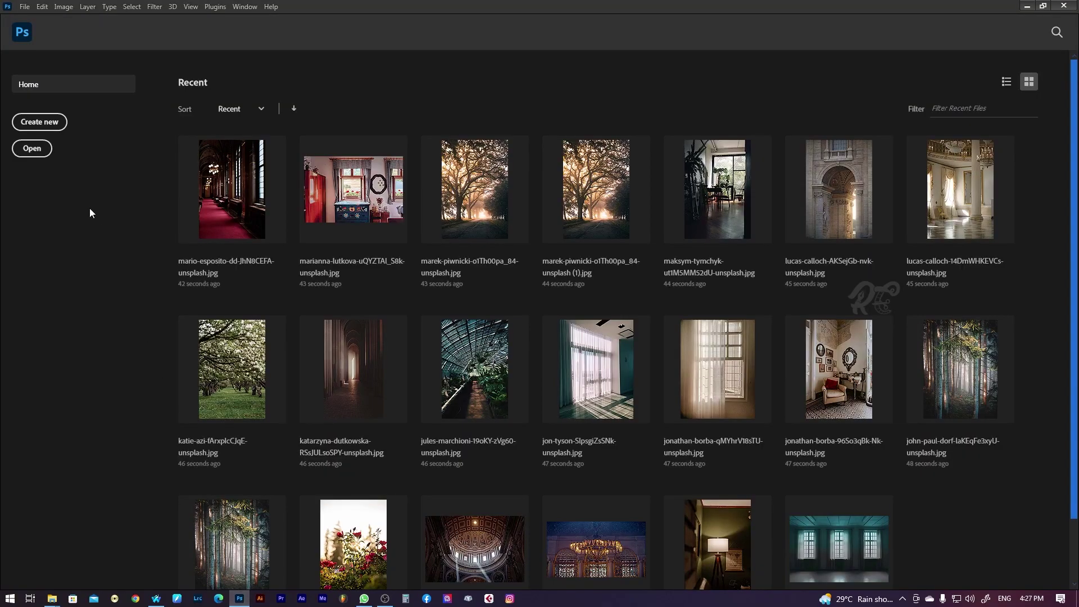
pyautogui.click(44, 125)
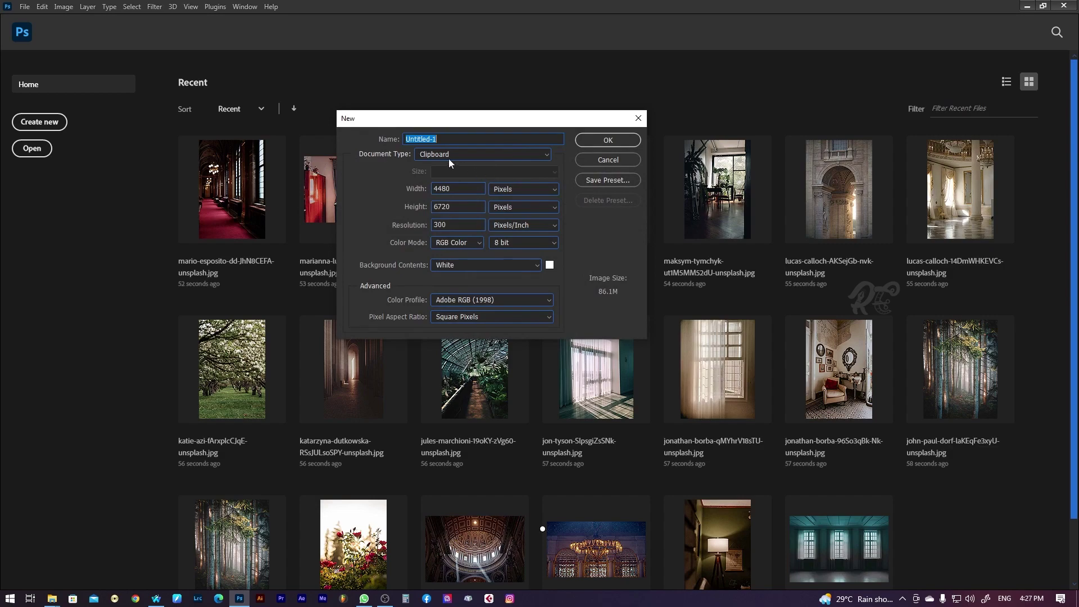
pyautogui.click(450, 156)
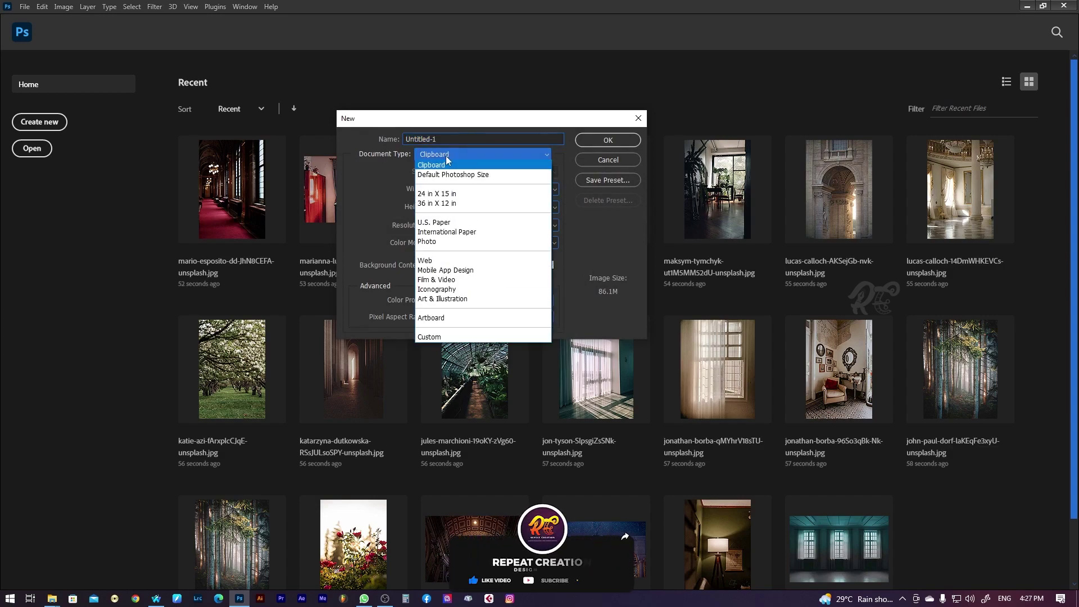
pyautogui.click(424, 204)
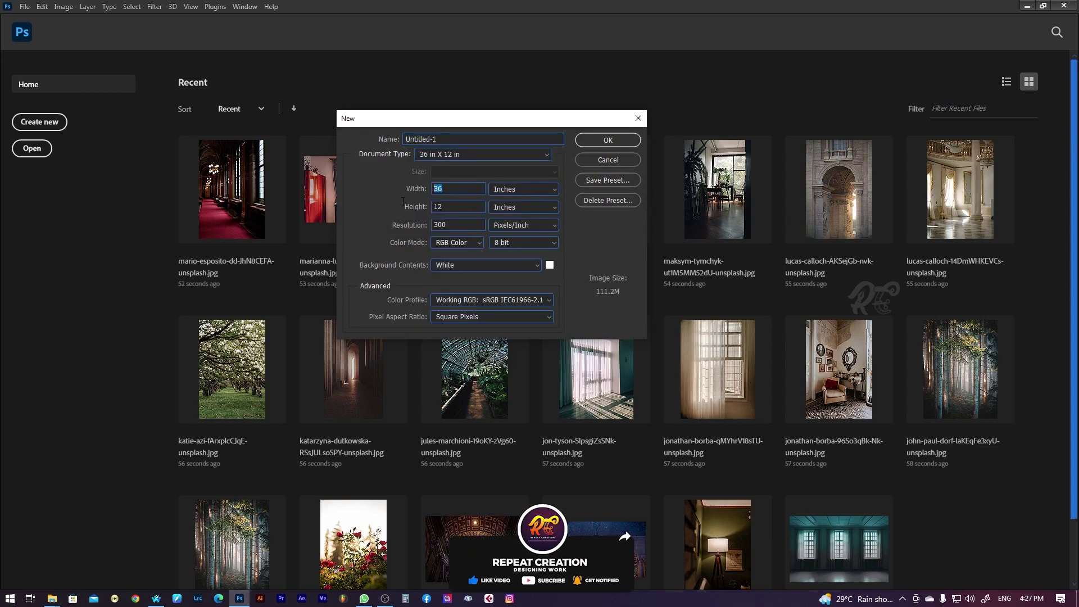
pyautogui.click(592, 143)
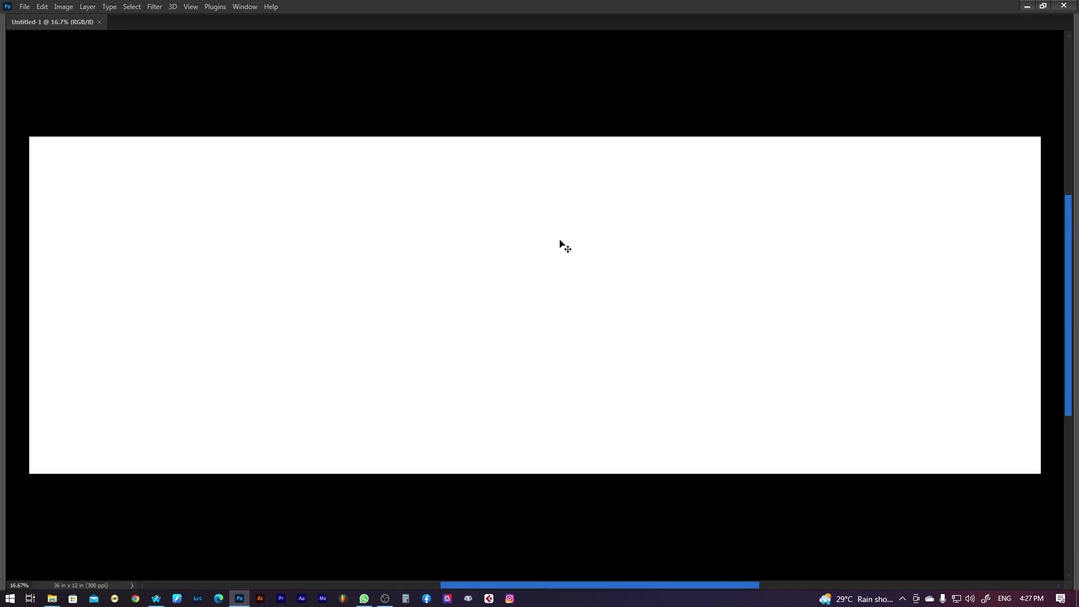
# Show rulers, switch to full-screen view, and drag guides for the centre fold
pyautogui.hotkey('ctrl', 'r')
pyautogui.hotkey('ctrl', '-')
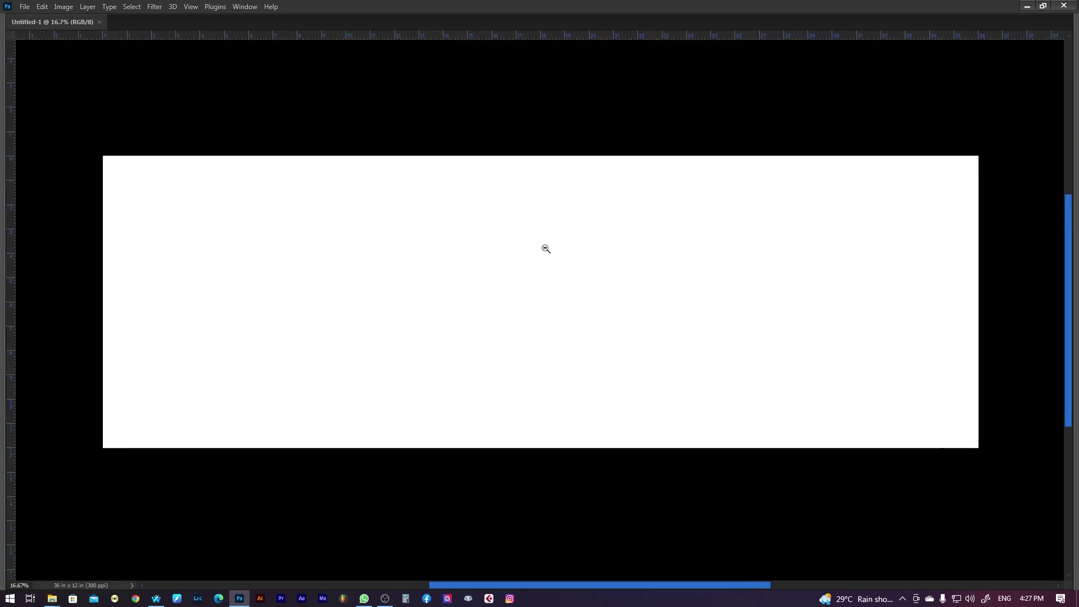
pyautogui.press('f')
pyautogui.press('f')
pyautogui.press('f')
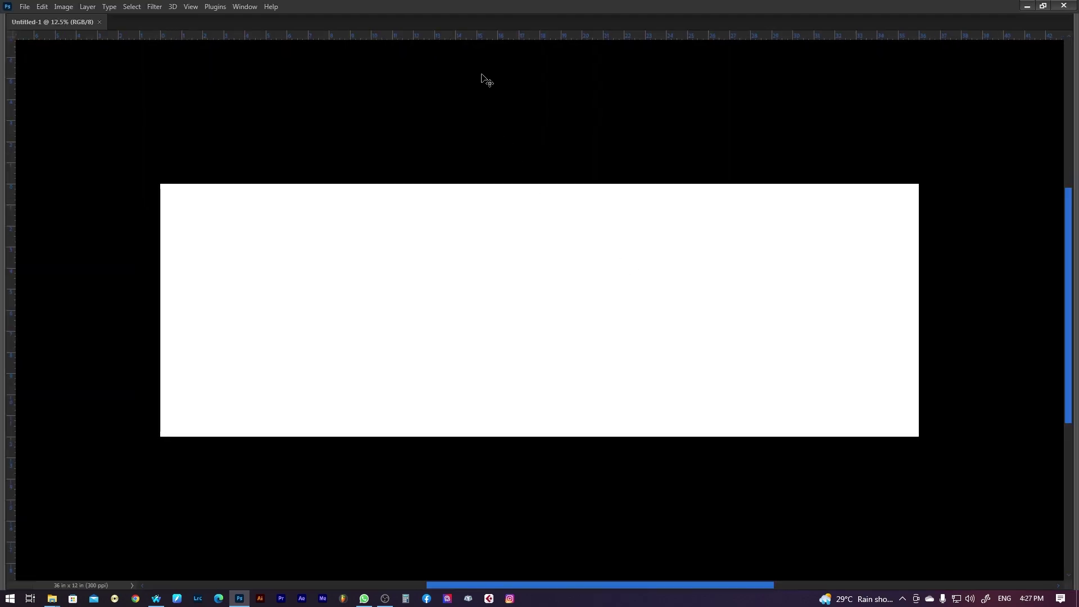
pyautogui.press('f')
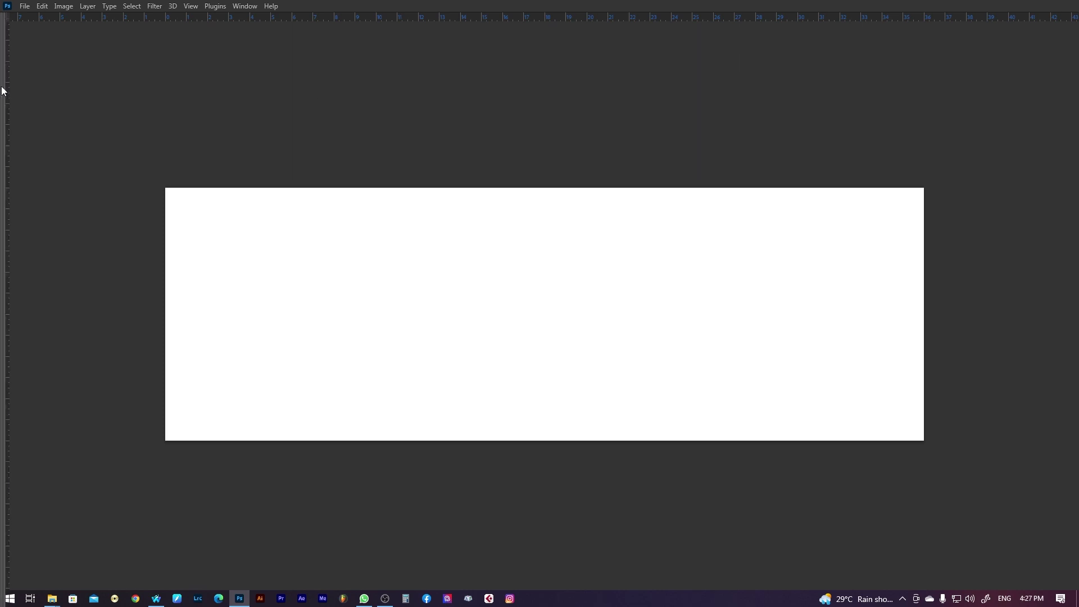
pyautogui.moveTo(8, 86); pyautogui.dragTo(544, 118)
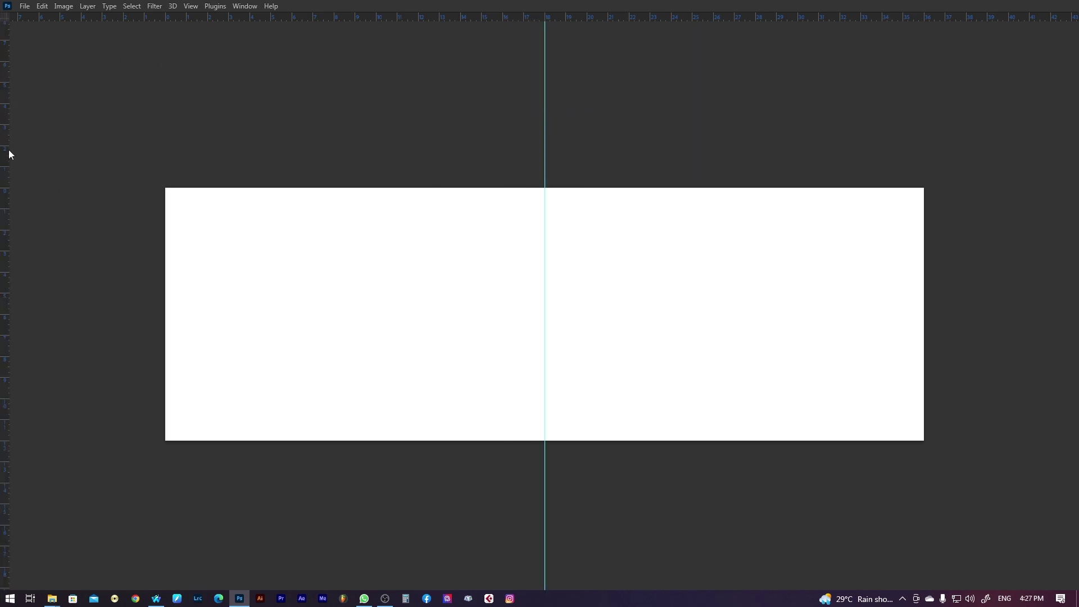
pyautogui.moveTo(9, 149)
pyautogui.mouseDown()
pyautogui.moveTo(612, 168)
pyautogui.moveTo(565, 197)
pyautogui.mouseUp()
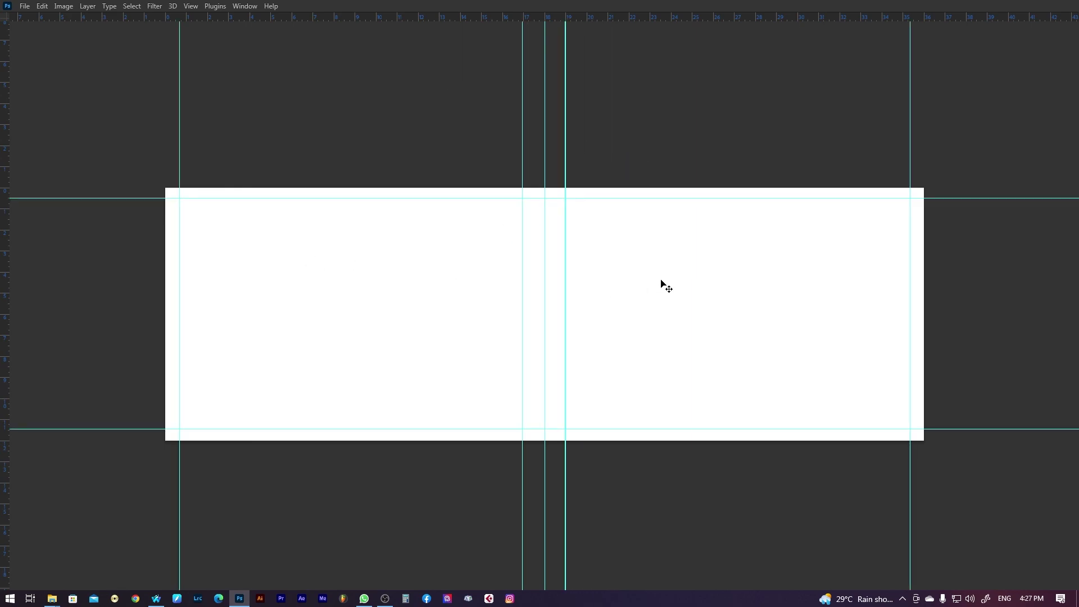
# Restore the tools and panels with the properties panel collapsed
pyautogui.press('f')
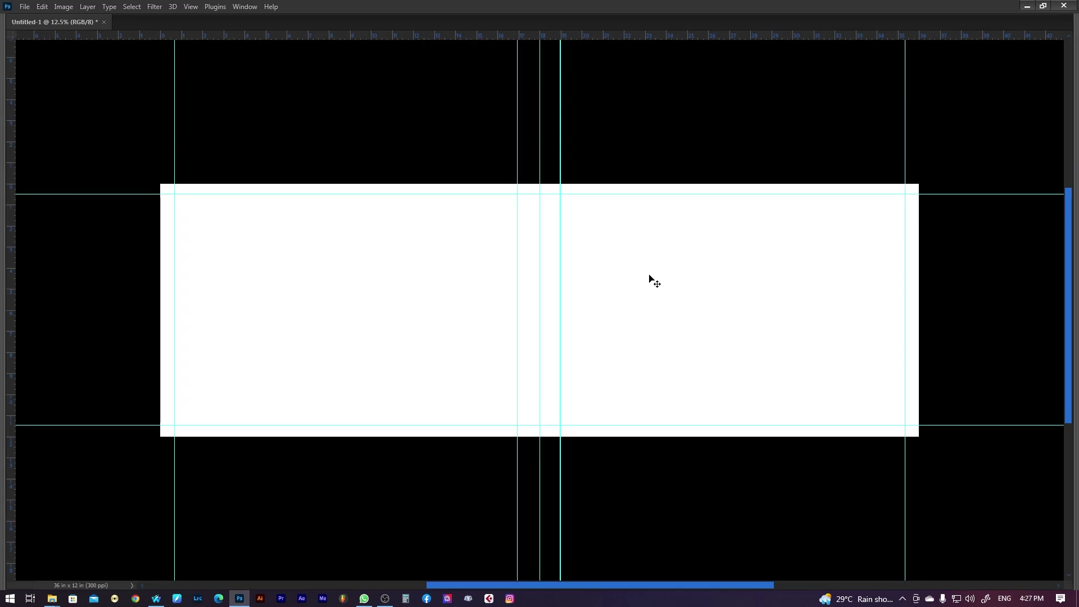
pyautogui.press('f')
pyautogui.press('Tab')
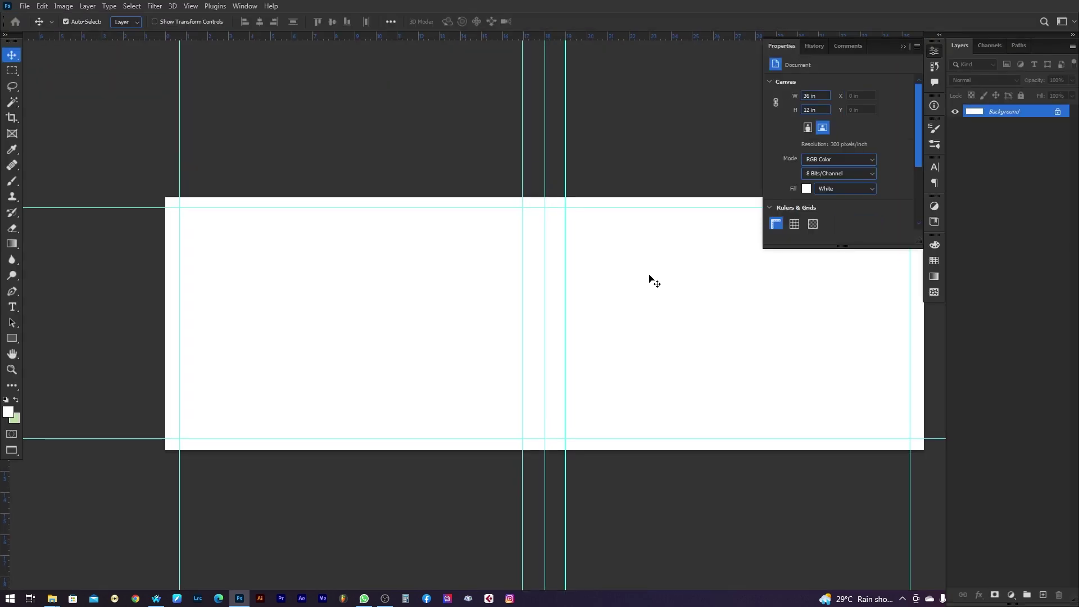
pyautogui.click(707, 213)
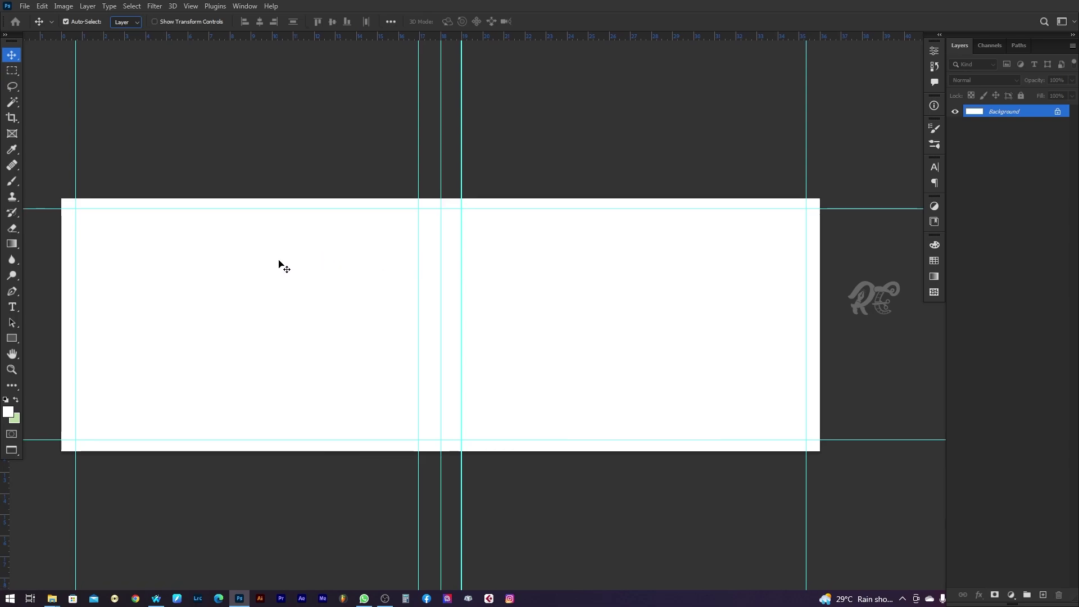
pyautogui.rightClick(15, 346)
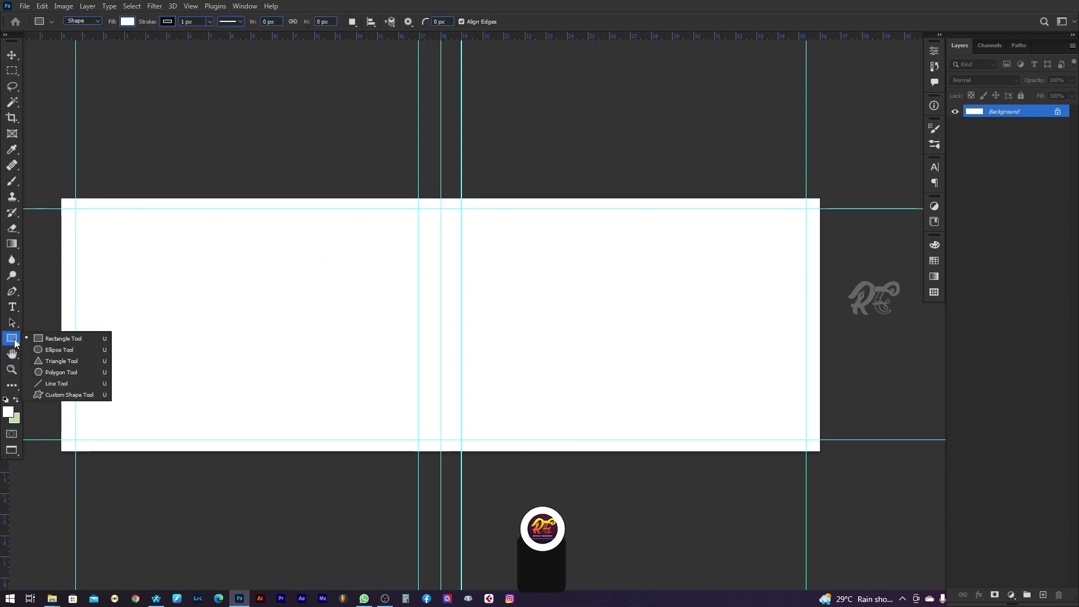
# Draw a pinkish-red rectangle over the left half, its right edge on the guide left of centre
pyautogui.click(62, 341)
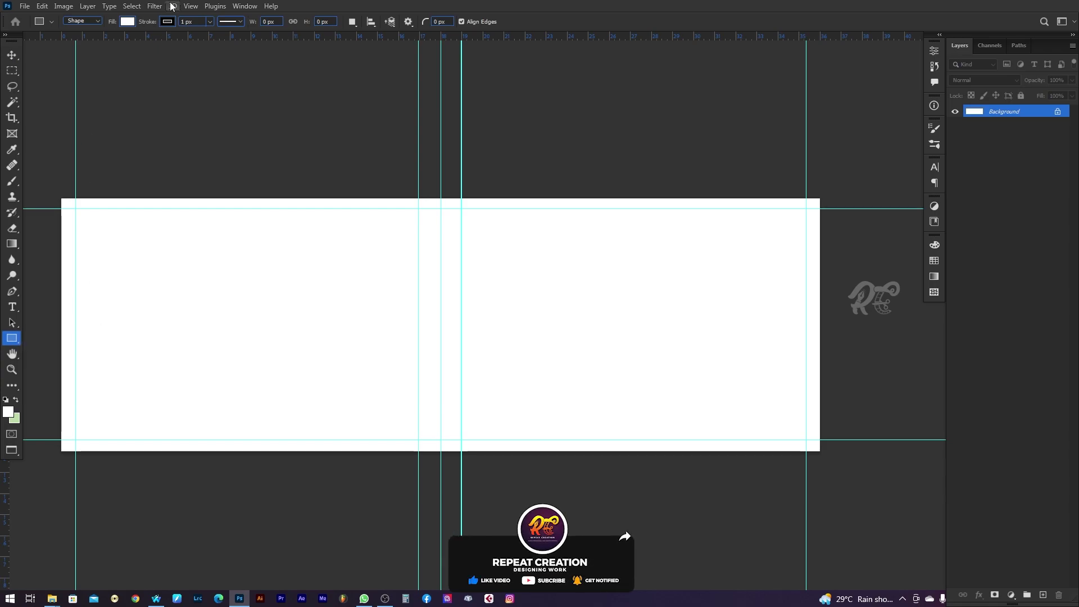
pyautogui.click(128, 22)
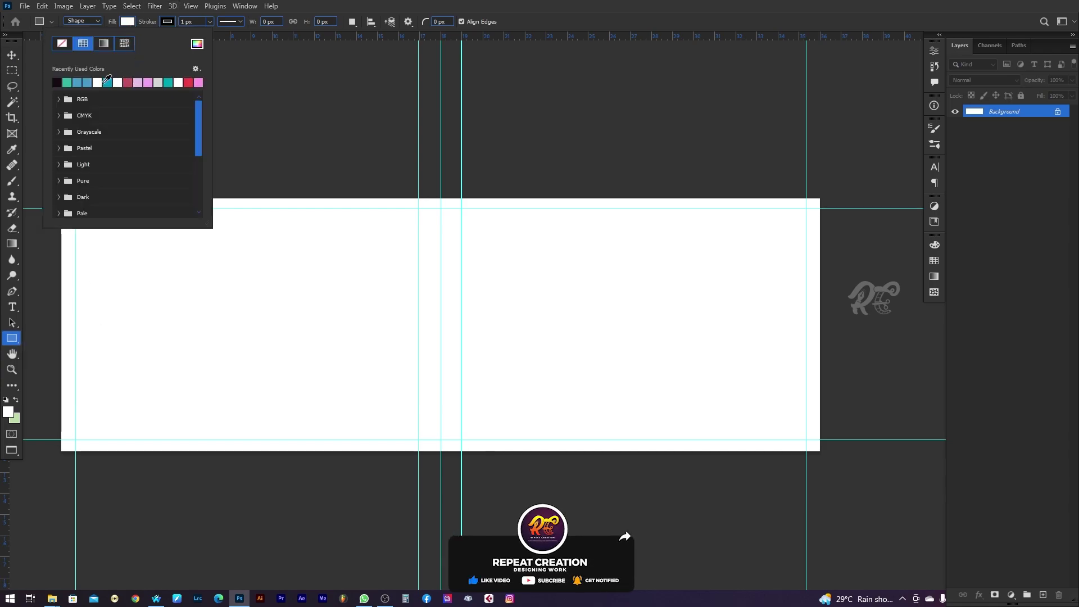
pyautogui.click(128, 83)
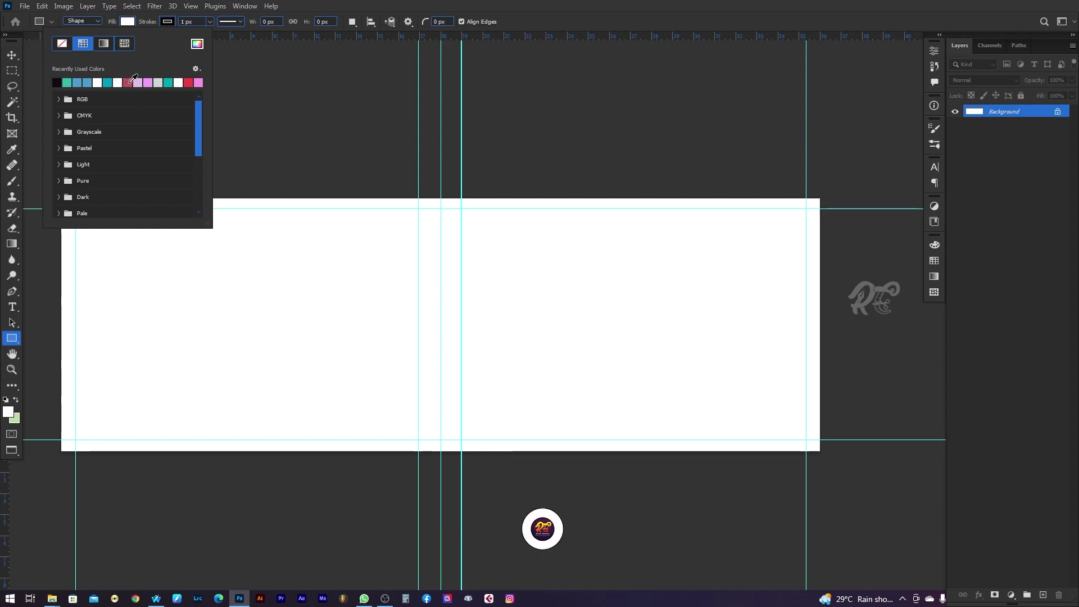
pyautogui.click(238, 211)
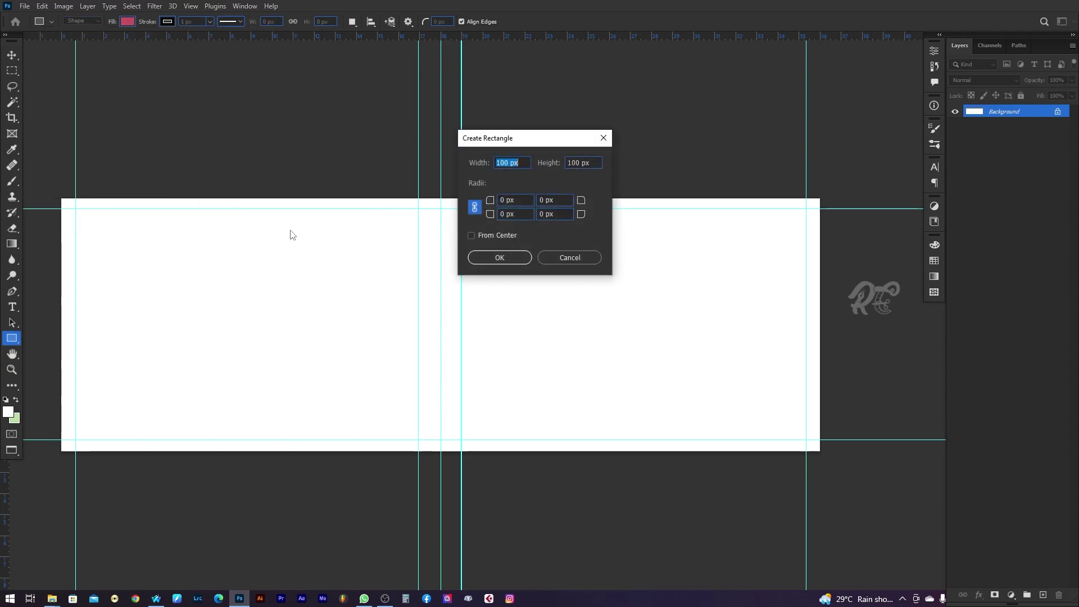
pyautogui.click(569, 256)
pyautogui.moveTo(47, 189)
pyautogui.mouseDown()
pyautogui.moveTo(281, 316)
pyautogui.moveTo(442, 465)
pyautogui.mouseUp()
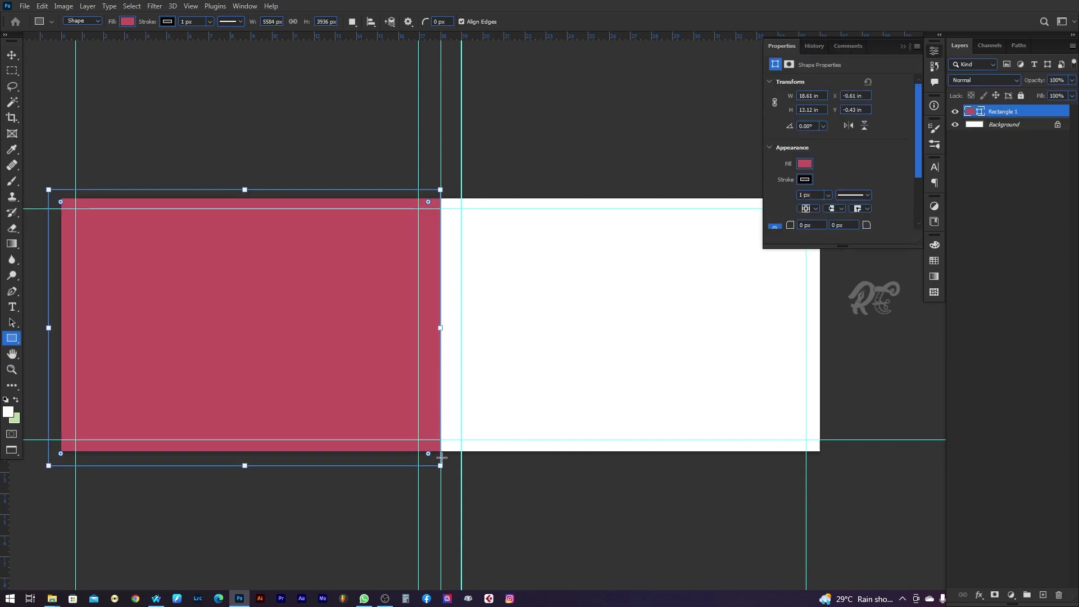
pyautogui.moveTo(442, 328)
pyautogui.mouseDown()
pyautogui.moveTo(472, 326)
pyautogui.moveTo(460, 327)
pyautogui.mouseUp()
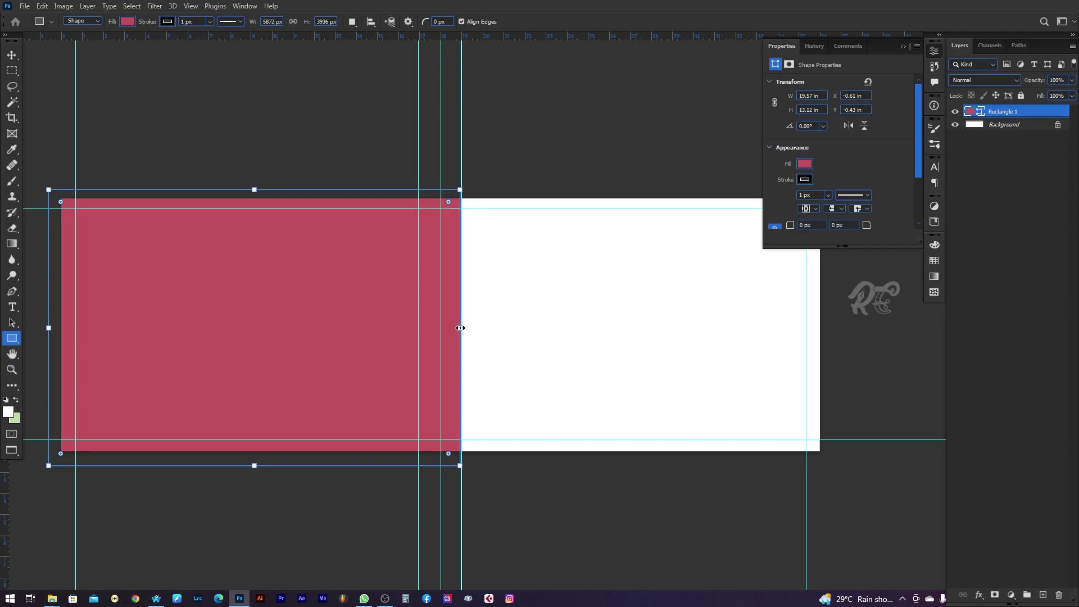
pyautogui.moveTo(459, 330); pyautogui.dragTo(441, 329)
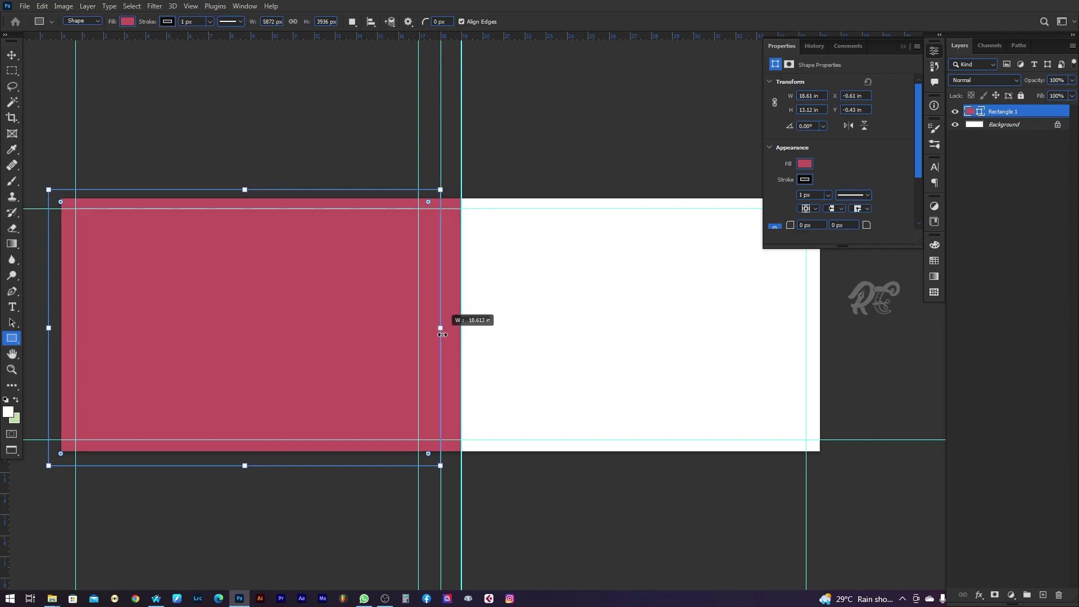
# Select the pink Rectangle 1 layer with the Move tool
pyautogui.press('v')
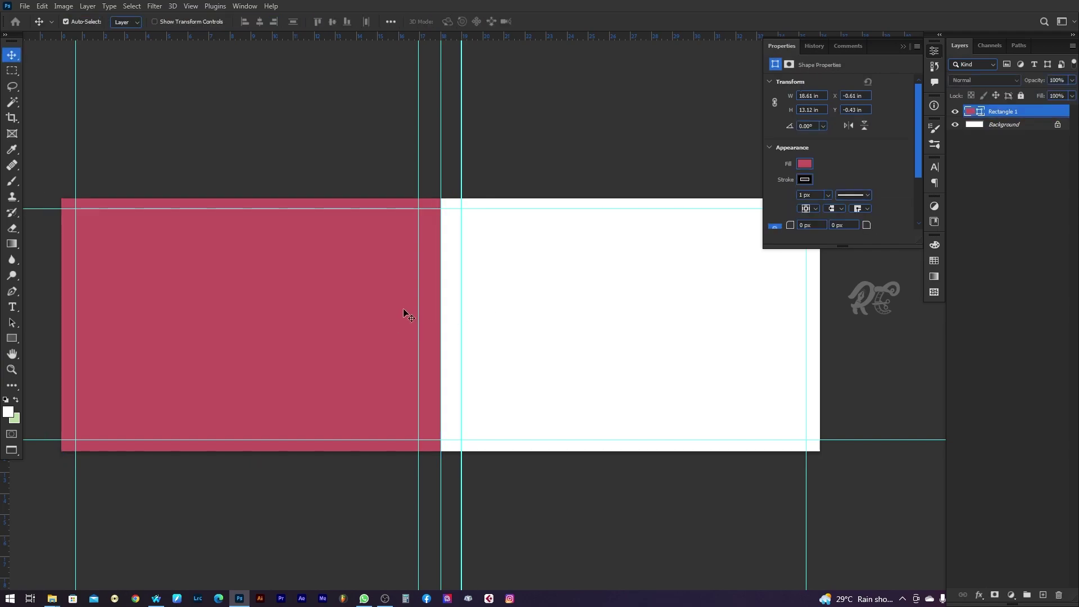
pyautogui.hscroll(2, 467, 328)
pyautogui.rightClick(163, 288)
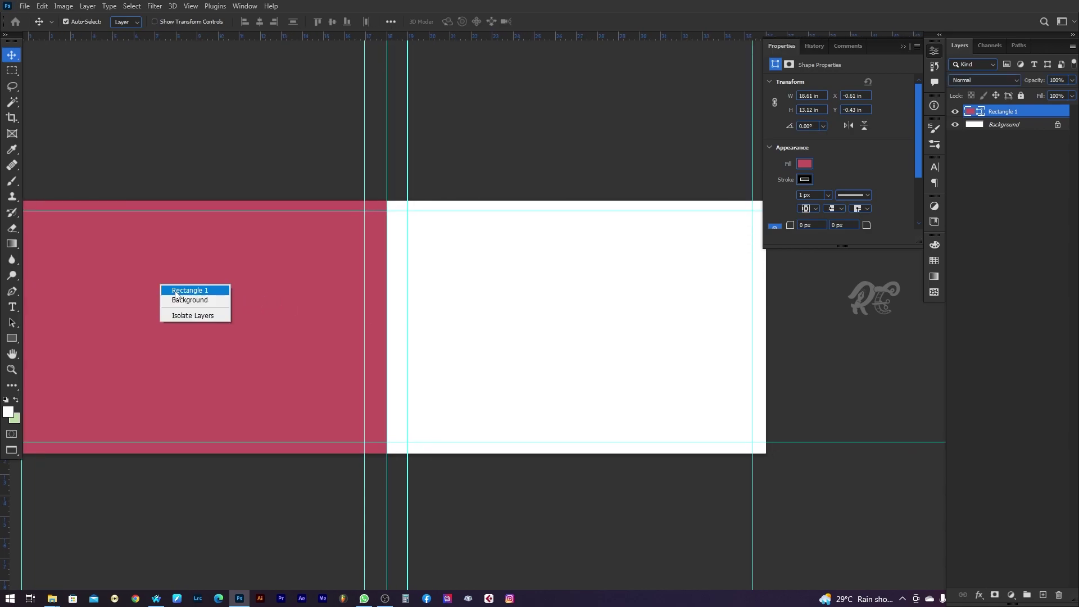
pyautogui.click(188, 290)
pyautogui.rightClick(288, 233)
pyautogui.click(308, 239)
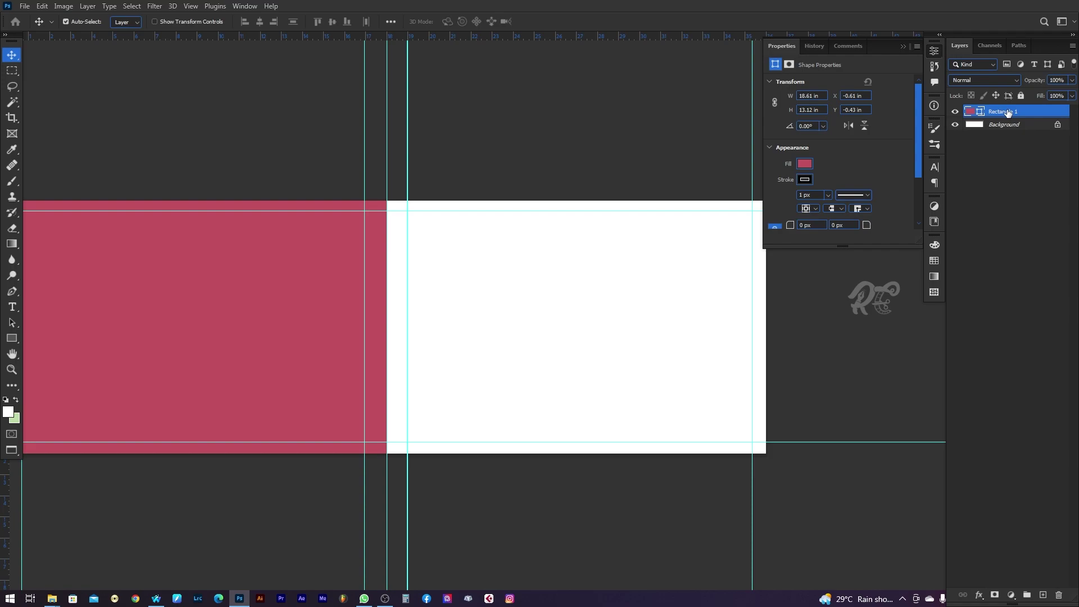
# Duplicate the pink rectangle and slide the copy to start at the spread's centre
pyautogui.moveTo(1007, 114); pyautogui.dragTo(1043, 594)
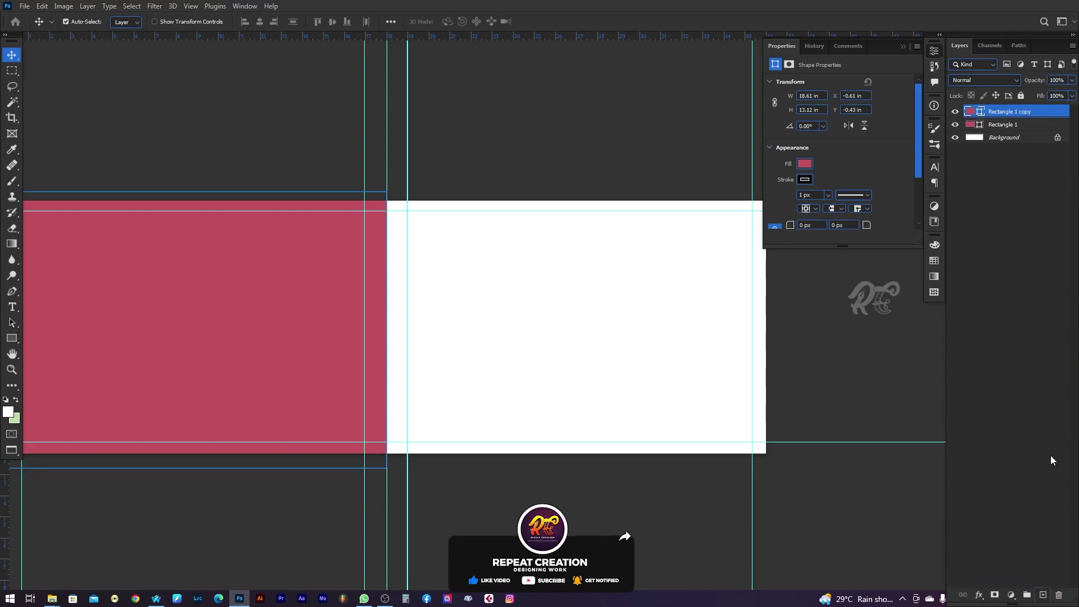
pyautogui.moveTo(107, 263)
pyautogui.mouseDown()
pyautogui.moveTo(523, 254)
pyautogui.moveTo(501, 253)
pyautogui.moveTo(478, 272)
pyautogui.mouseUp()
pyautogui.rightClick(430, 262)
pyautogui.click(444, 265)
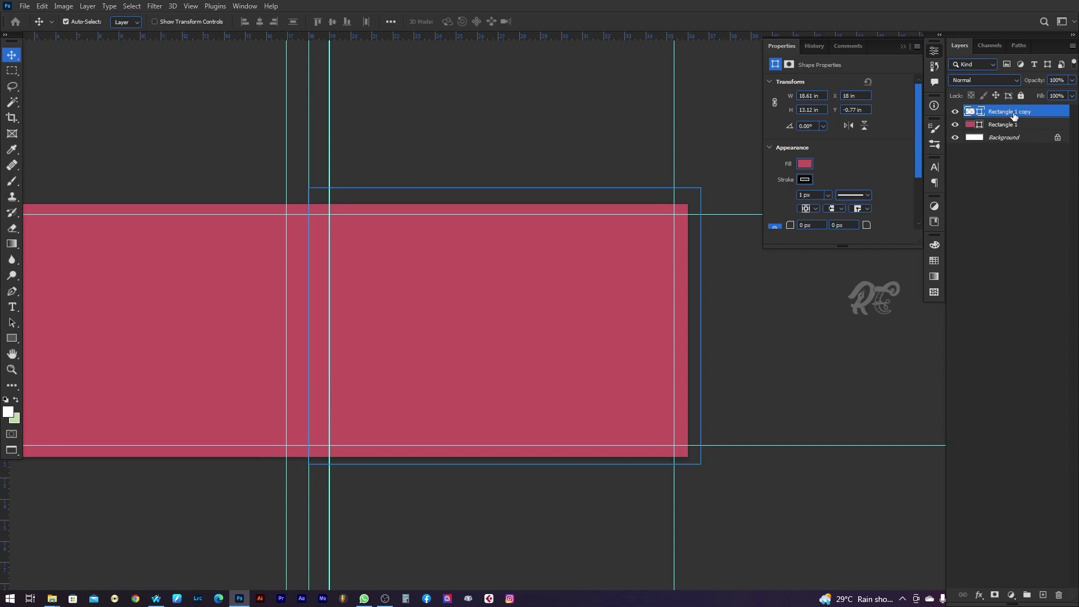
pyautogui.rightClick(602, 264)
pyautogui.click(651, 266)
# Recolour the copy blue and duplicate the rectangle layer again
pyautogui.click(804, 164)
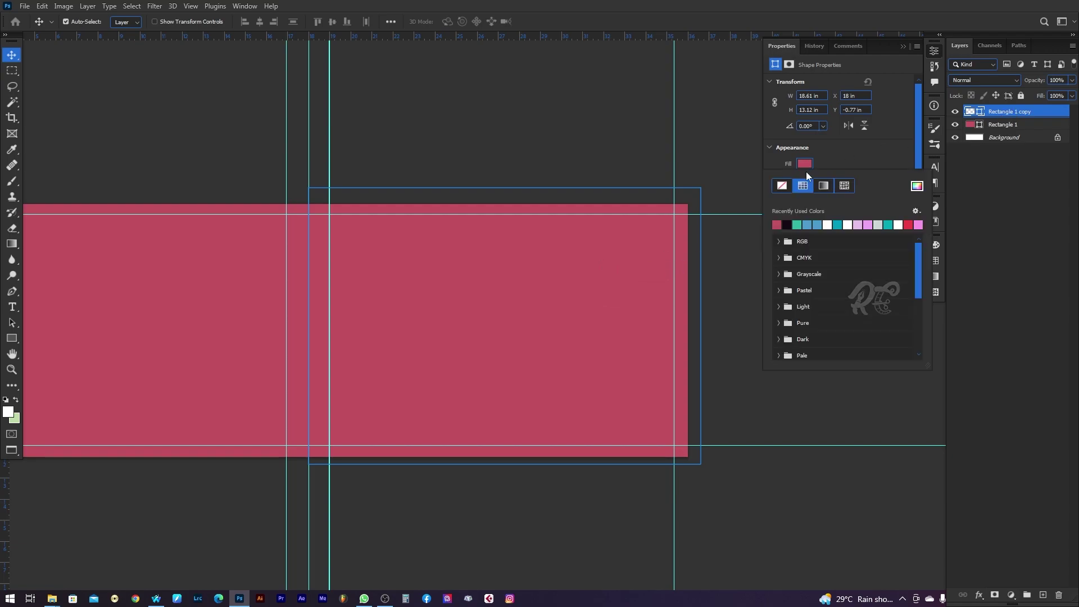
pyautogui.click(812, 225)
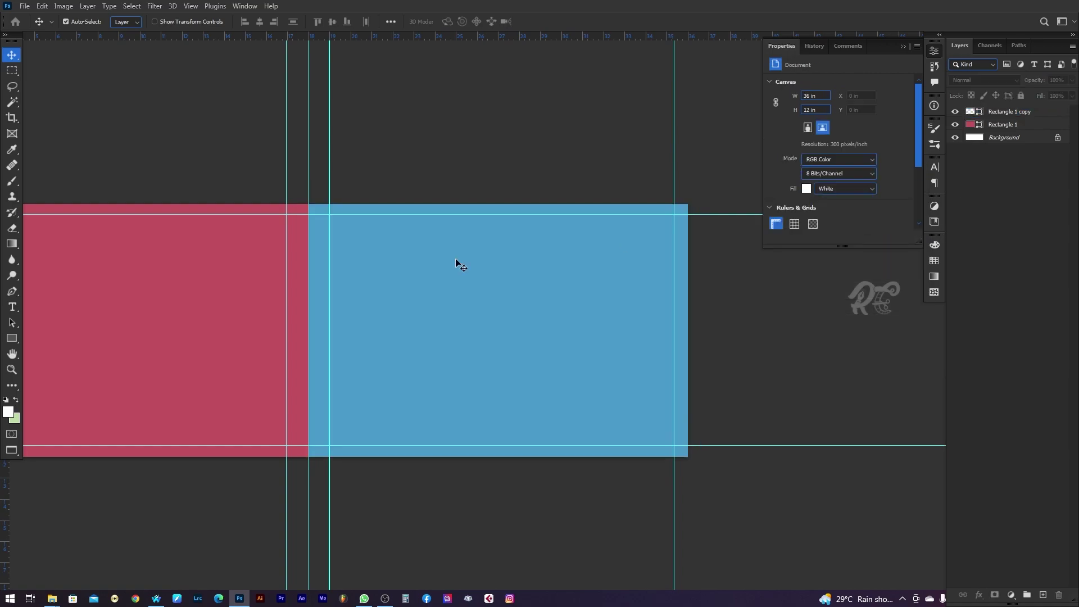
pyautogui.click(1003, 125)
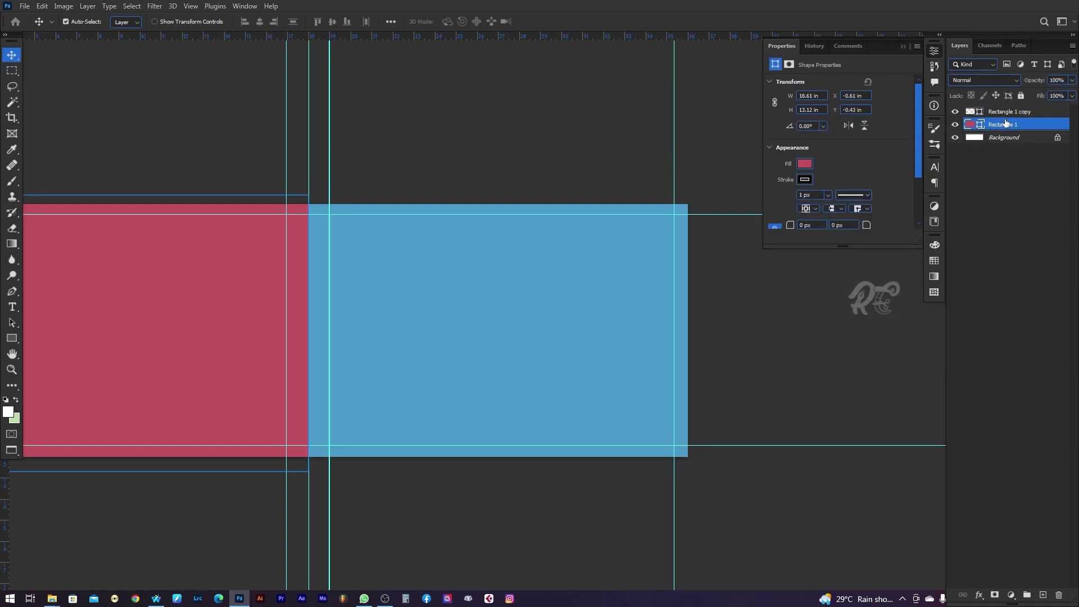
pyautogui.click(1009, 112)
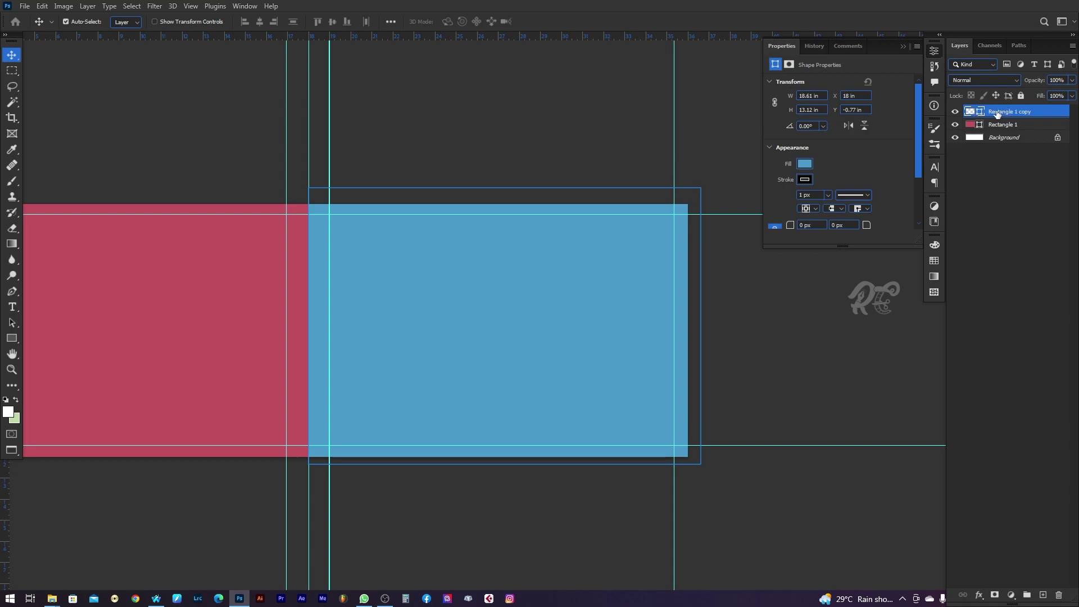
pyautogui.moveTo(997, 113); pyautogui.dragTo(1043, 594)
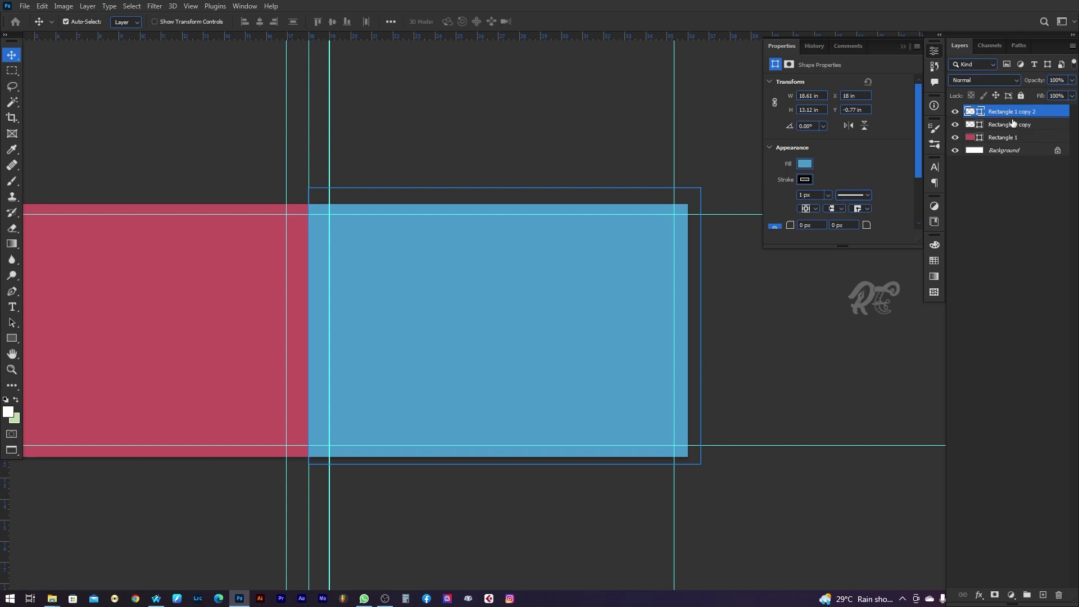
# Scale the copied rectangle to about half and snap it to the top-left guide
pyautogui.click(42, 8)
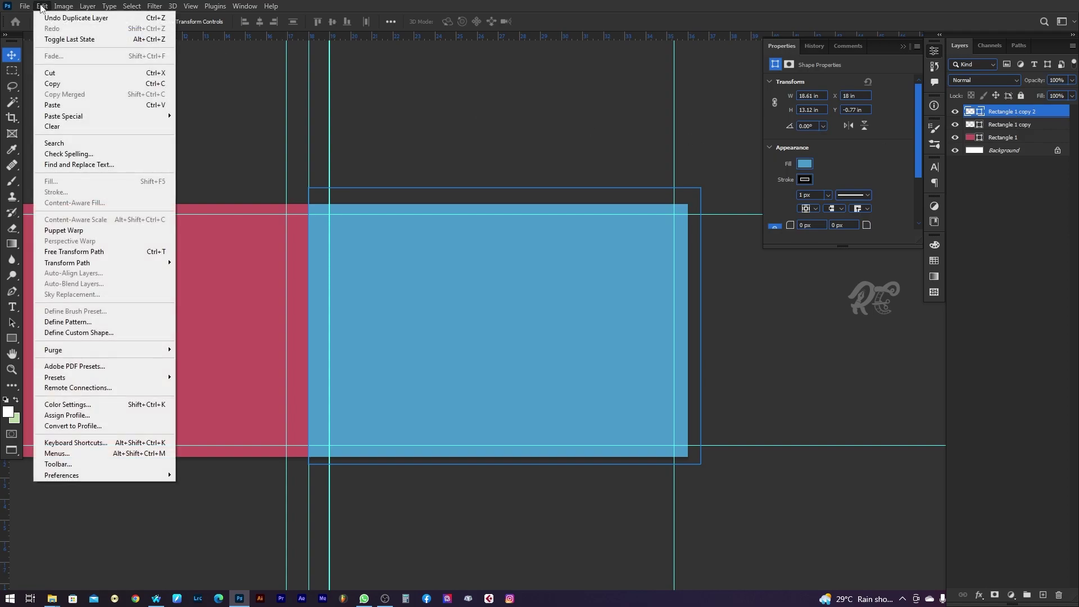
pyautogui.click(75, 258)
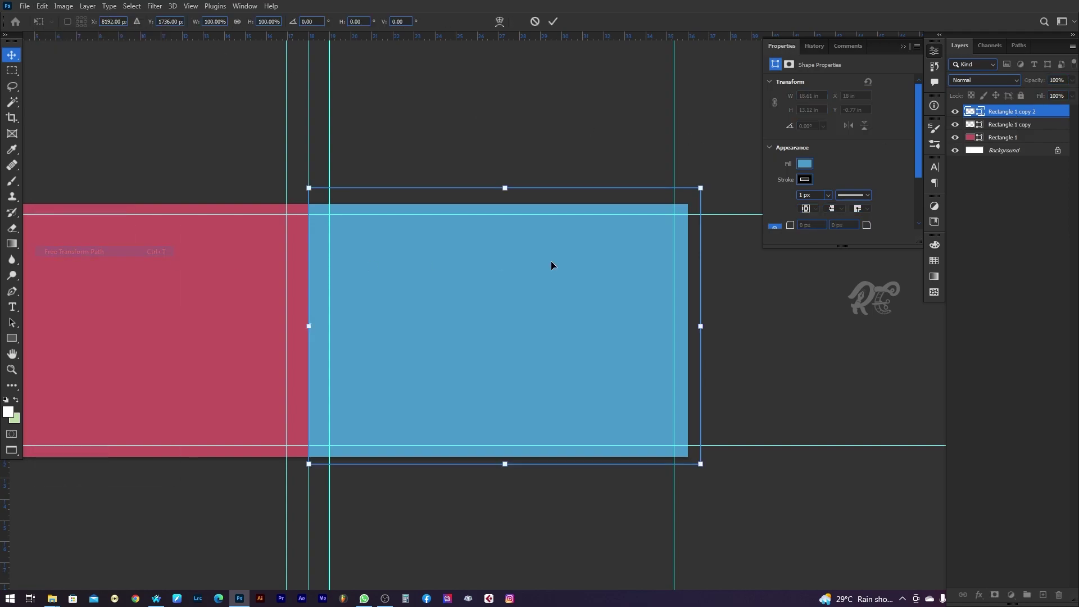
pyautogui.moveTo(699, 188)
pyautogui.mouseDown()
pyautogui.moveTo(602, 252)
pyautogui.moveTo(534, 217)
pyautogui.mouseUp()
pyautogui.moveTo(484, 274); pyautogui.dragTo(392, 274)
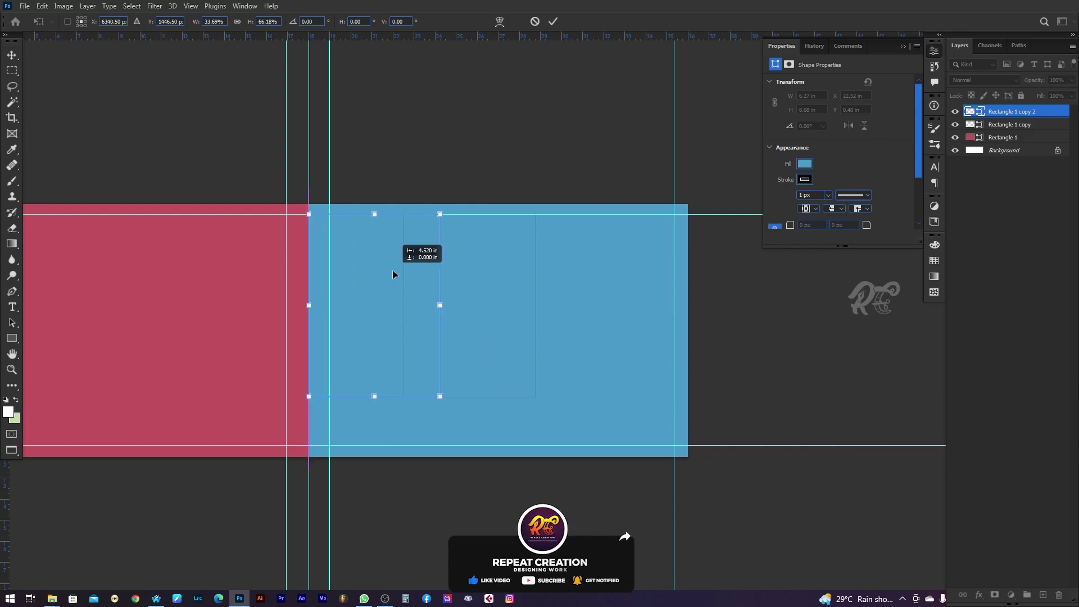
pyautogui.moveTo(392, 274); pyautogui.dragTo(401, 256)
pyautogui.press('Return')
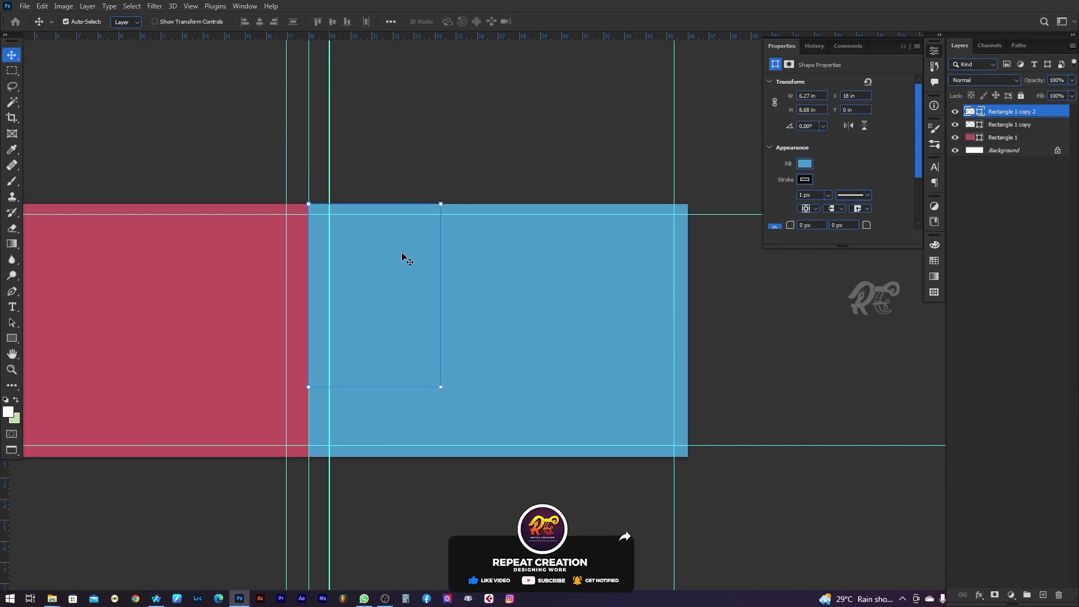
# Give the smaller rectangle a pink fill and a thick white stroke
pyautogui.click(805, 164)
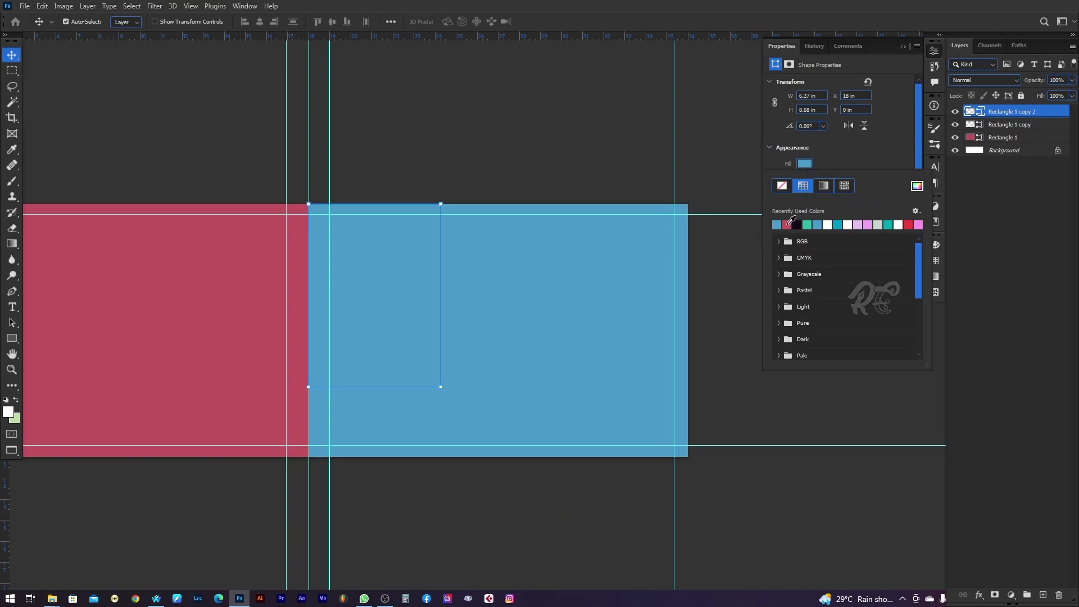
pyautogui.click(787, 225)
pyautogui.click(808, 181)
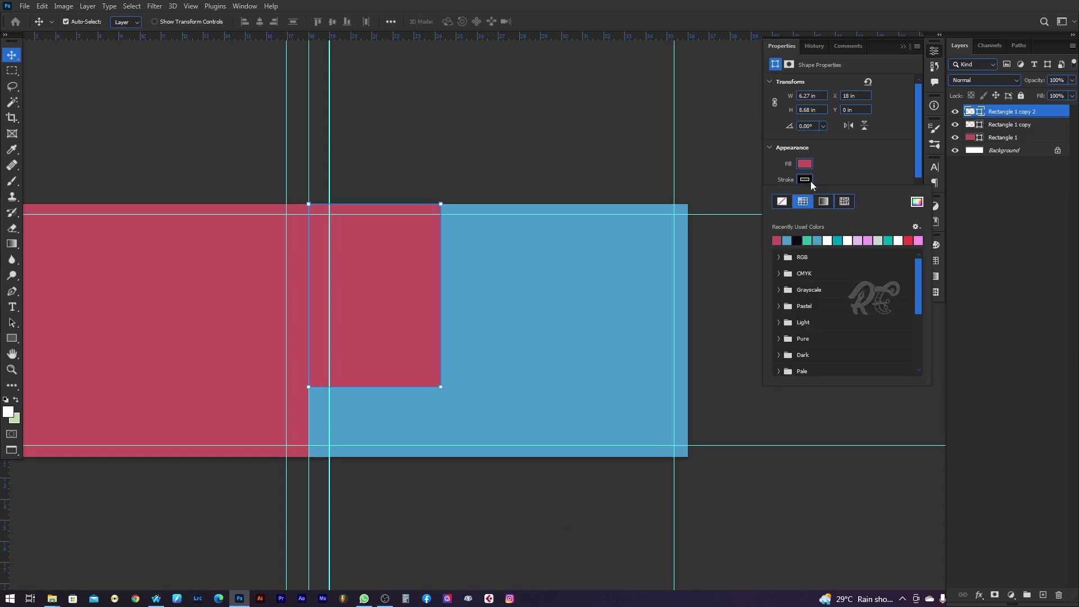
pyautogui.click(828, 241)
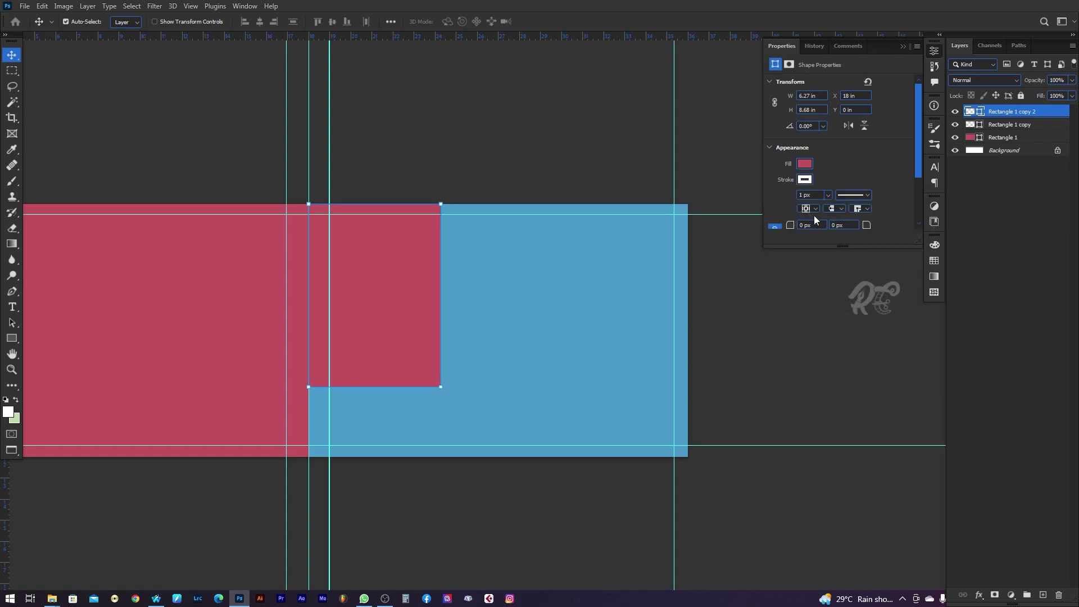
pyautogui.click(827, 195)
pyautogui.moveTo(821, 208); pyautogui.dragTo(845, 210)
# Nudge the framed pink panel up slightly and duplicate its layer
pyautogui.moveTo(390, 292)
pyautogui.mouseDown()
pyautogui.moveTo(532, 280)
pyautogui.moveTo(548, 254)
pyautogui.mouseUp()
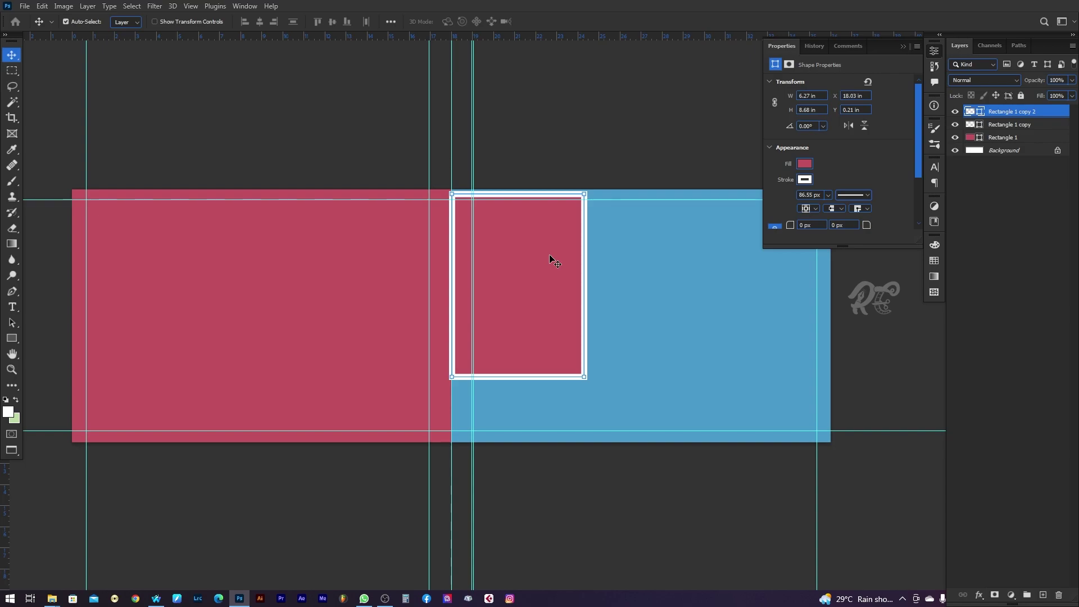
pyautogui.press('Up')
pyautogui.press('Up')
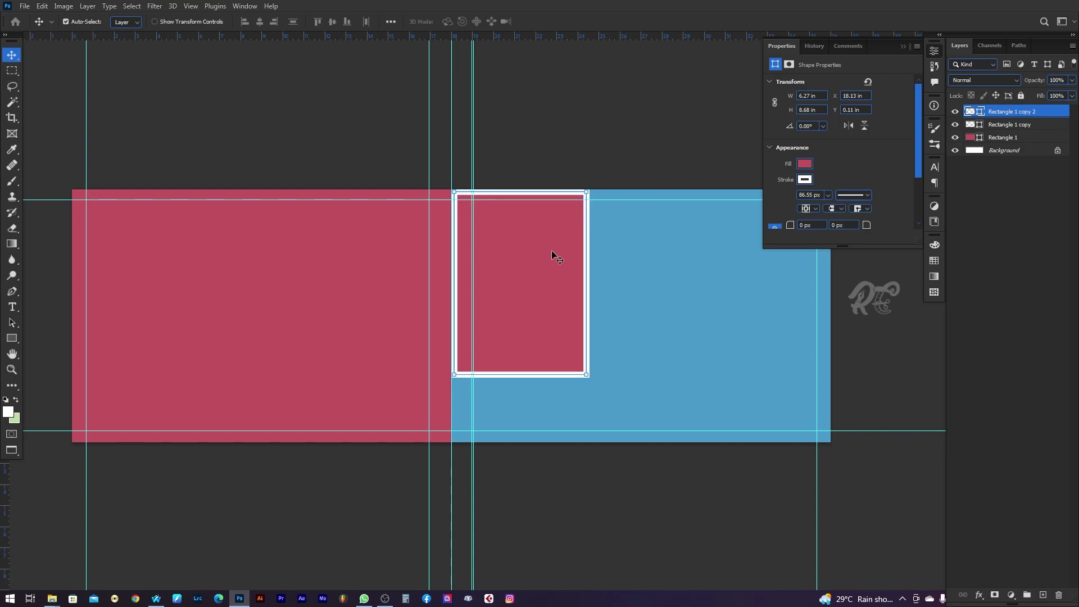
pyautogui.click(617, 251)
pyautogui.moveTo(623, 325); pyautogui.dragTo(559, 294)
pyautogui.click(450, 262)
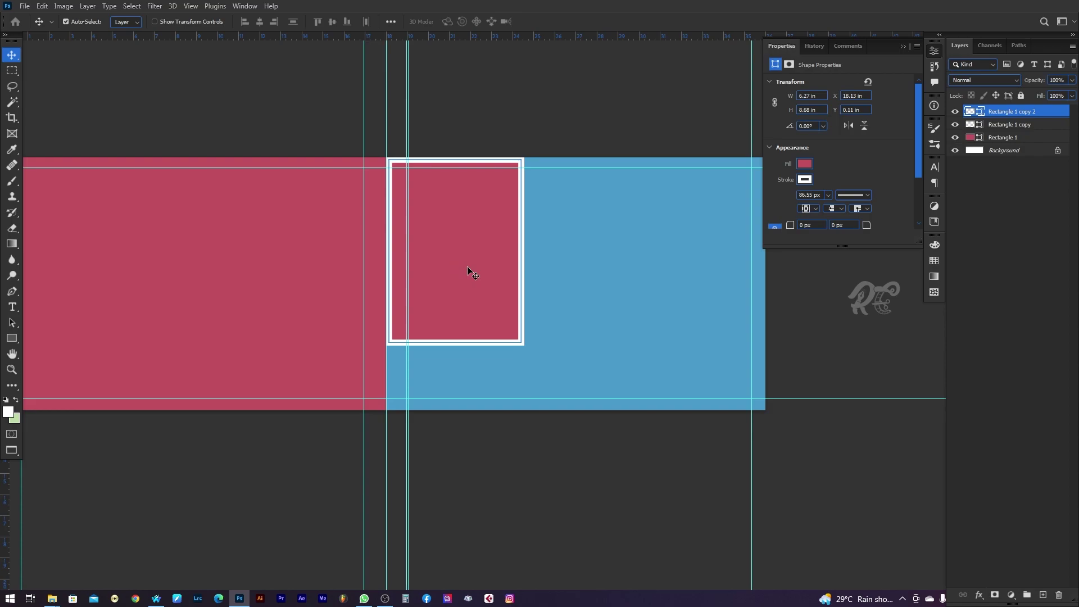
pyautogui.moveTo(1007, 114); pyautogui.dragTo(1045, 597)
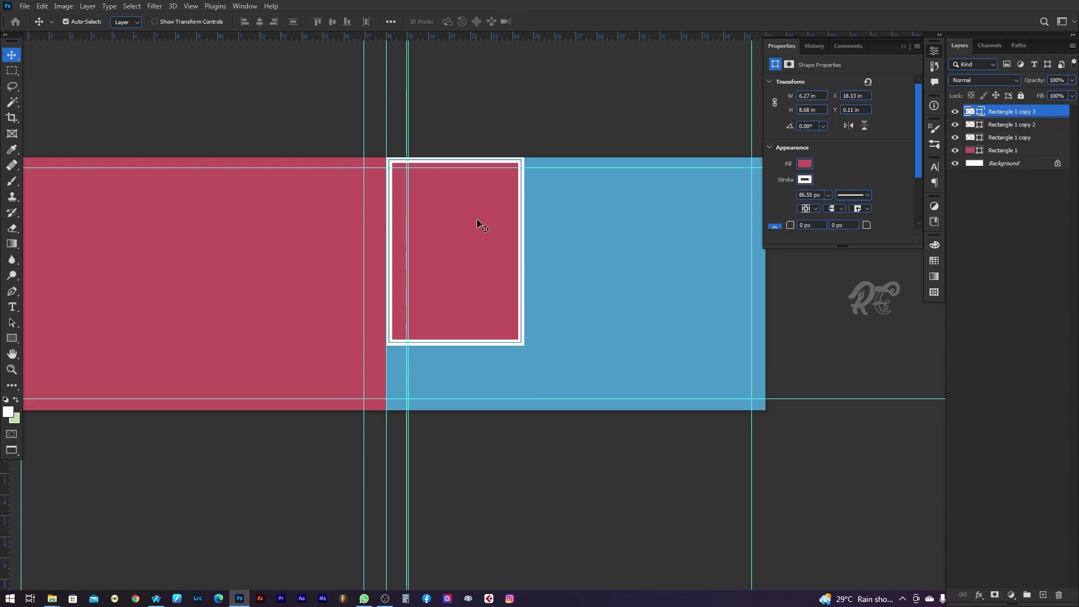
# Flip the duplicate down so it sits below the framed pink panel
pyautogui.click(42, 6)
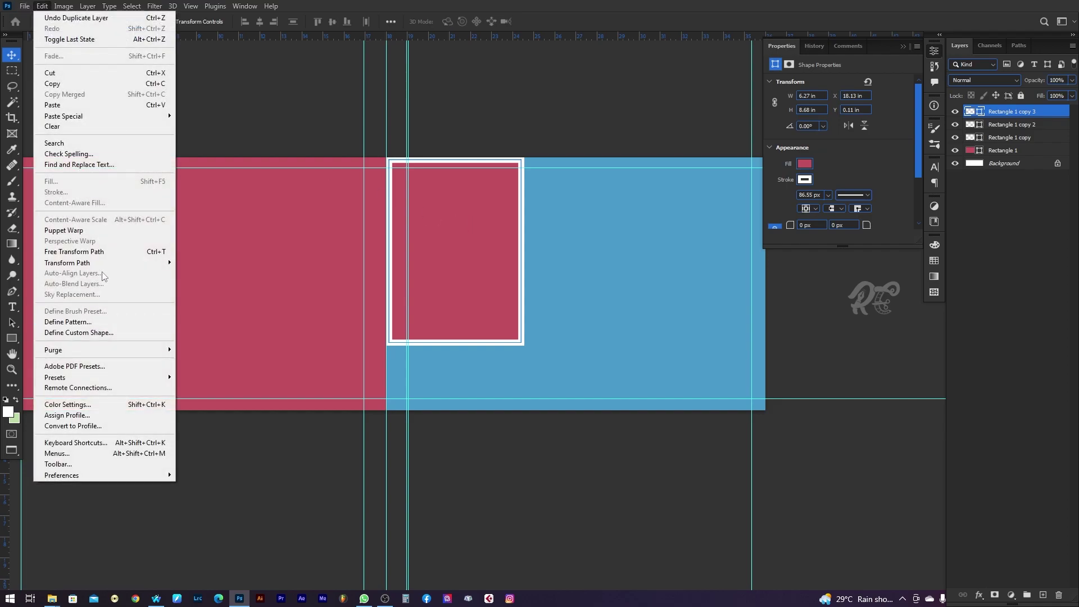
pyautogui.click(68, 248)
pyautogui.moveTo(454, 160); pyautogui.dragTo(456, 439)
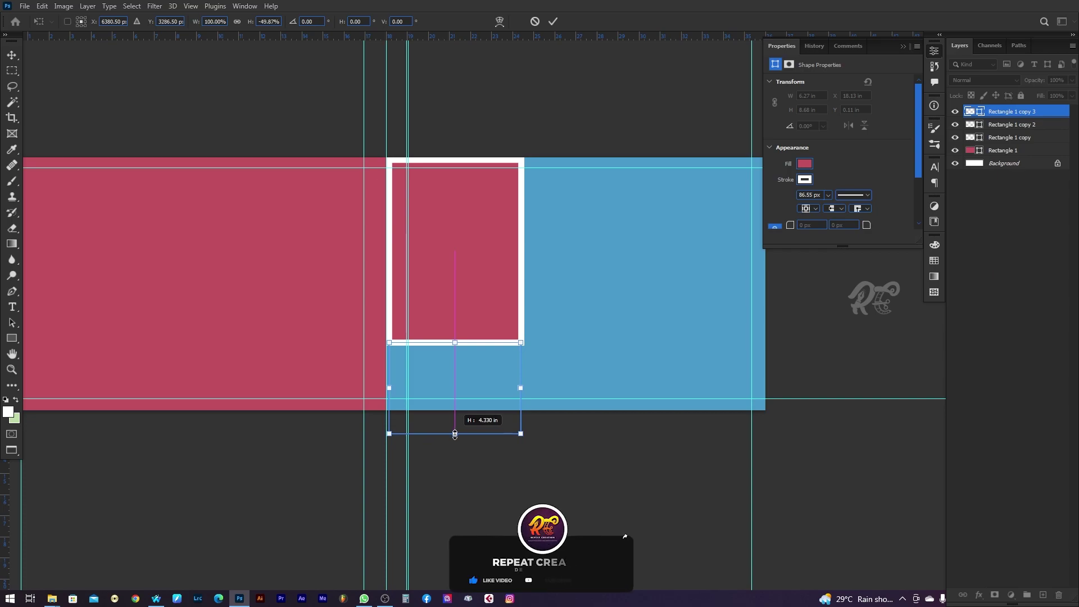
pyautogui.moveTo(455, 433); pyautogui.dragTo(454, 434)
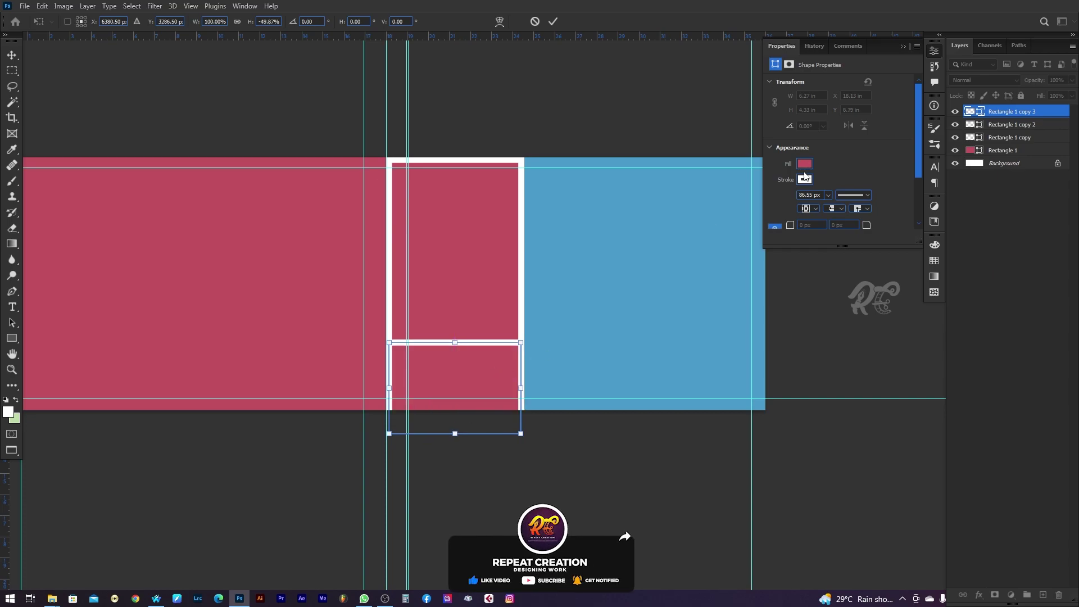
pyautogui.press('Return')
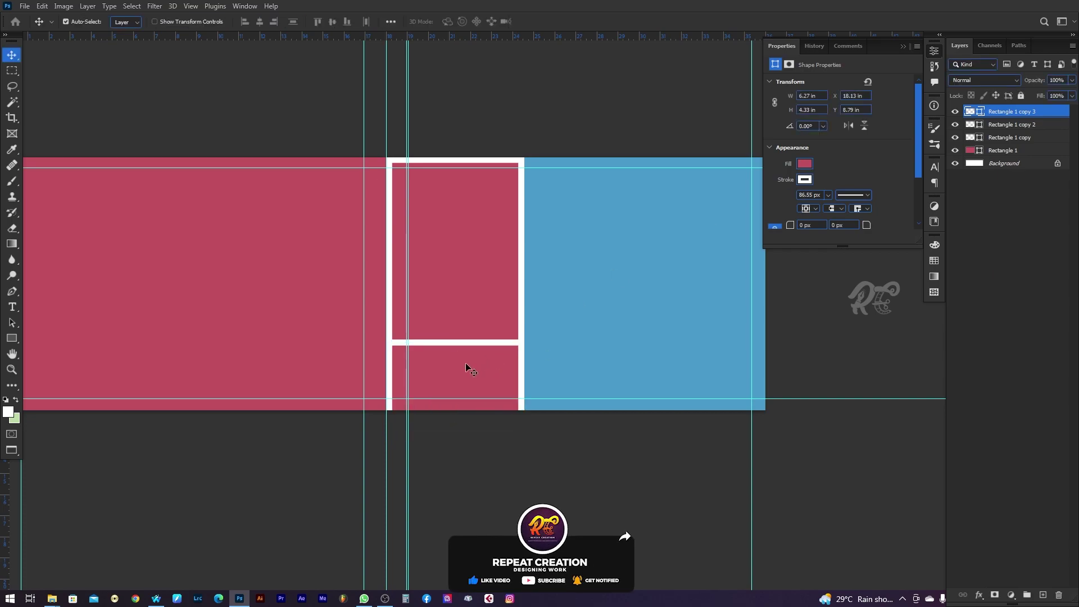
# Fill the lower block green and remove its white stroke
pyautogui.click(805, 163)
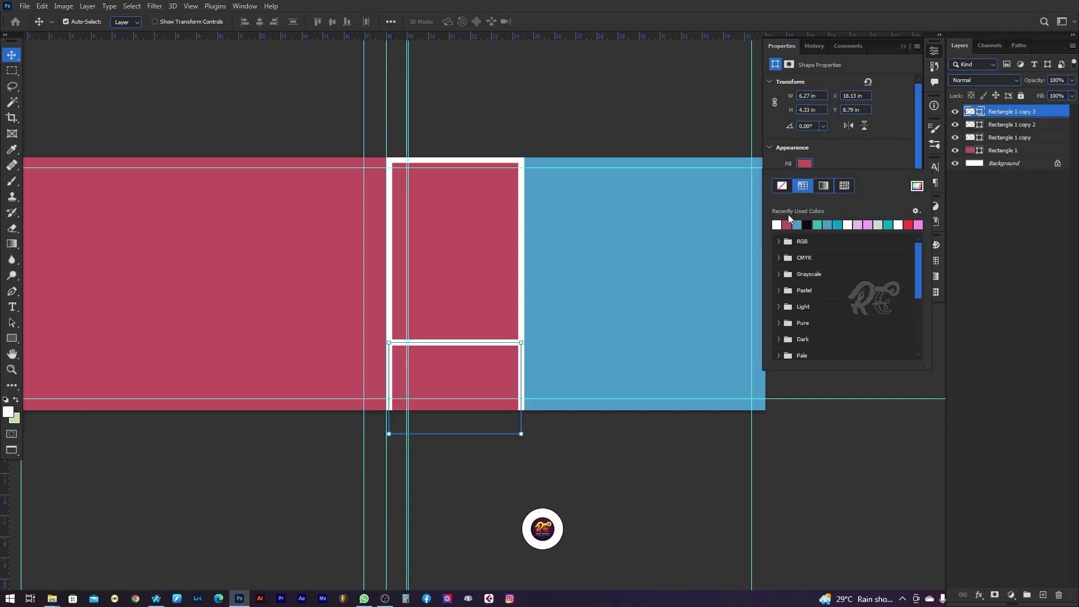
pyautogui.click(777, 224)
pyautogui.click(846, 163)
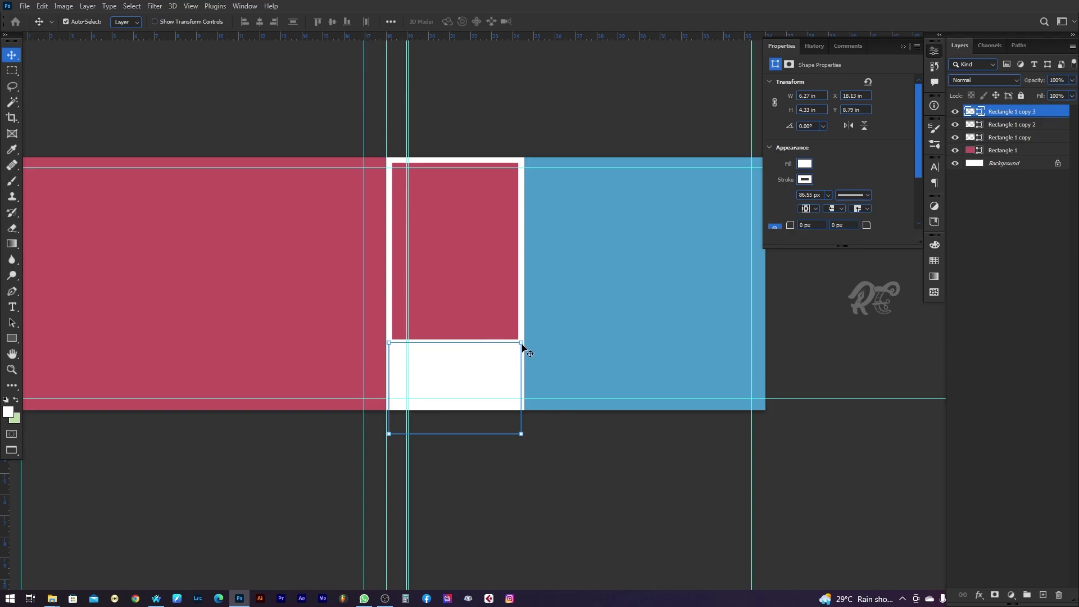
pyautogui.click(805, 164)
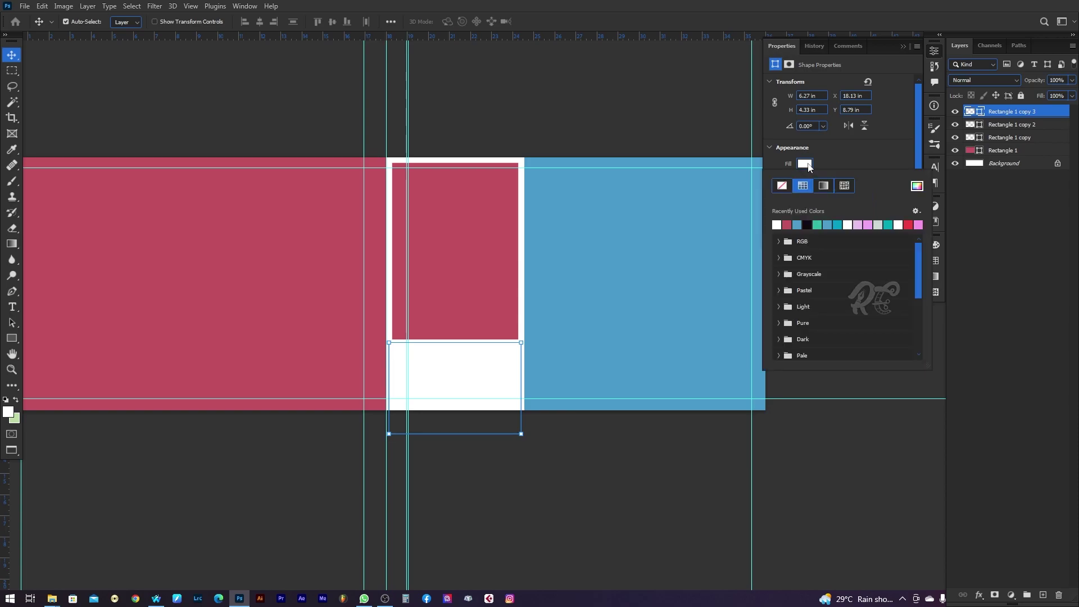
pyautogui.click(835, 158)
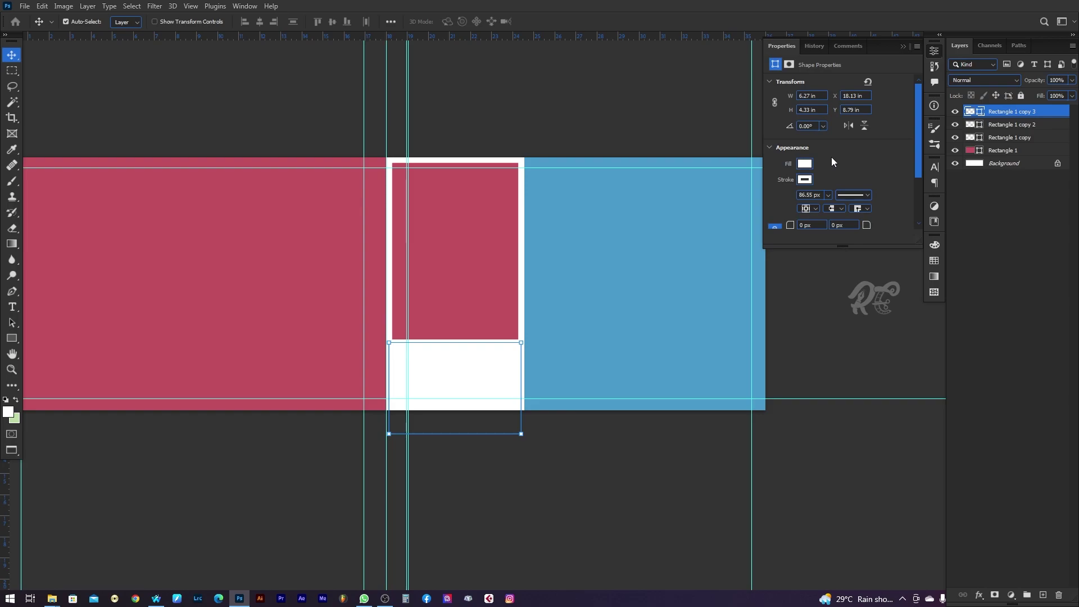
pyautogui.click(807, 164)
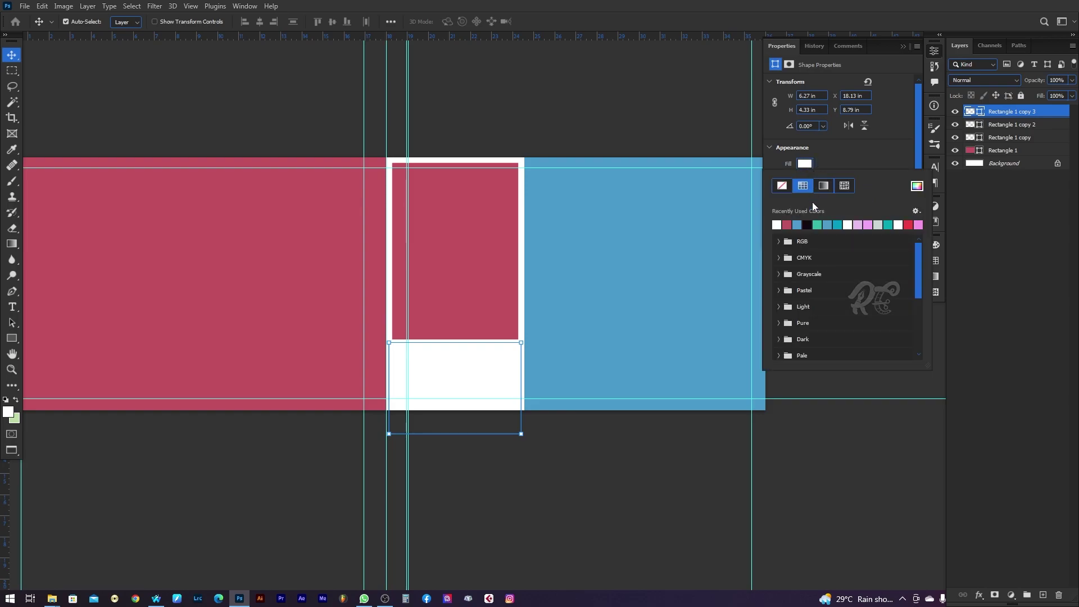
pyautogui.click(818, 225)
pyautogui.click(852, 168)
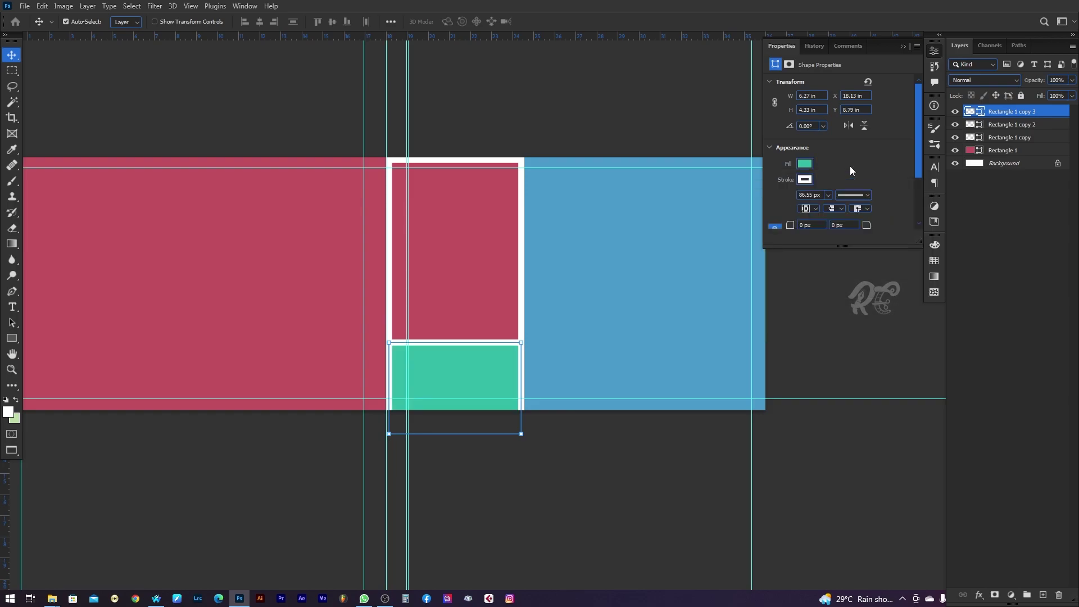
pyautogui.click(805, 180)
pyautogui.click(781, 202)
pyautogui.click(737, 236)
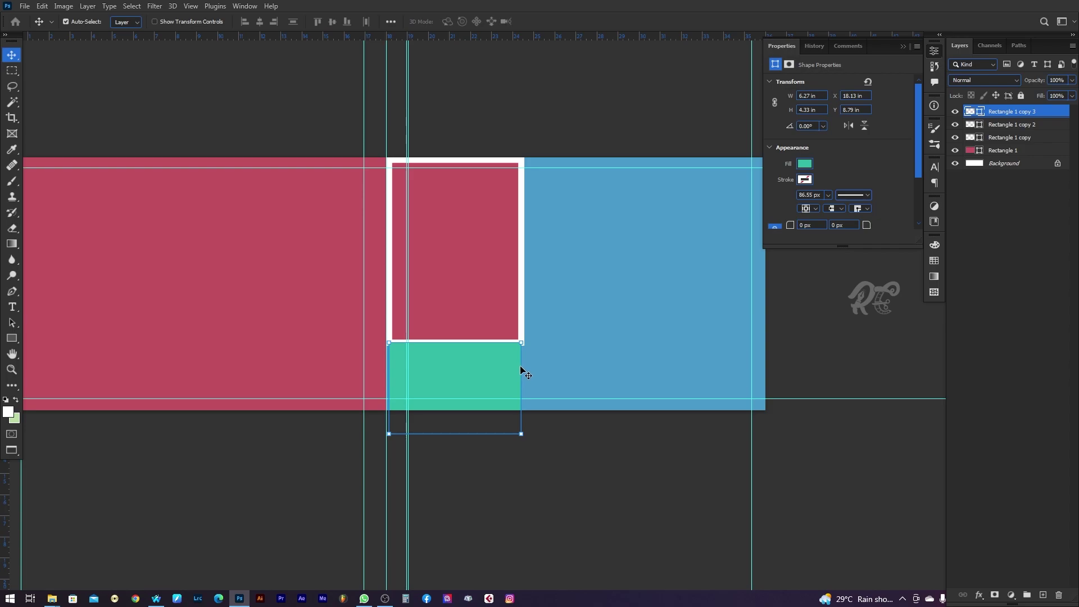
# Stretch the green block to fill the strip down to the bottom edge, panels hidden
pyautogui.keyDown('ctrl'); pyautogui.click(479, 372); pyautogui.keyUp('ctrl')
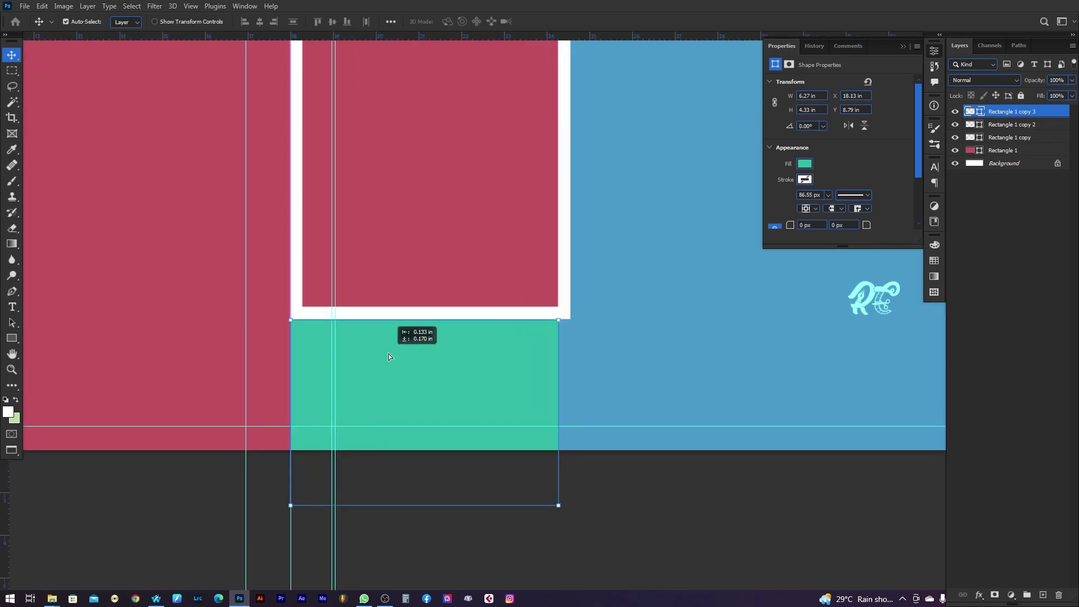
pyautogui.press('Up')
pyautogui.press('Up')
pyautogui.press('Up')
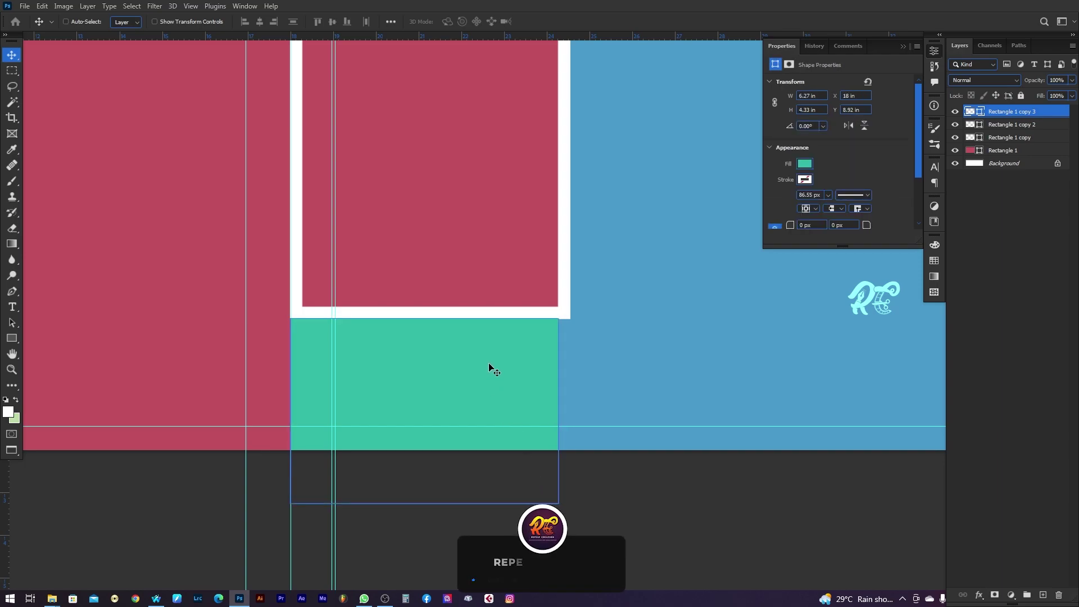
pyautogui.hotkey('ctrl', 't')
pyautogui.moveTo(558, 503); pyautogui.dragTo(569, 497)
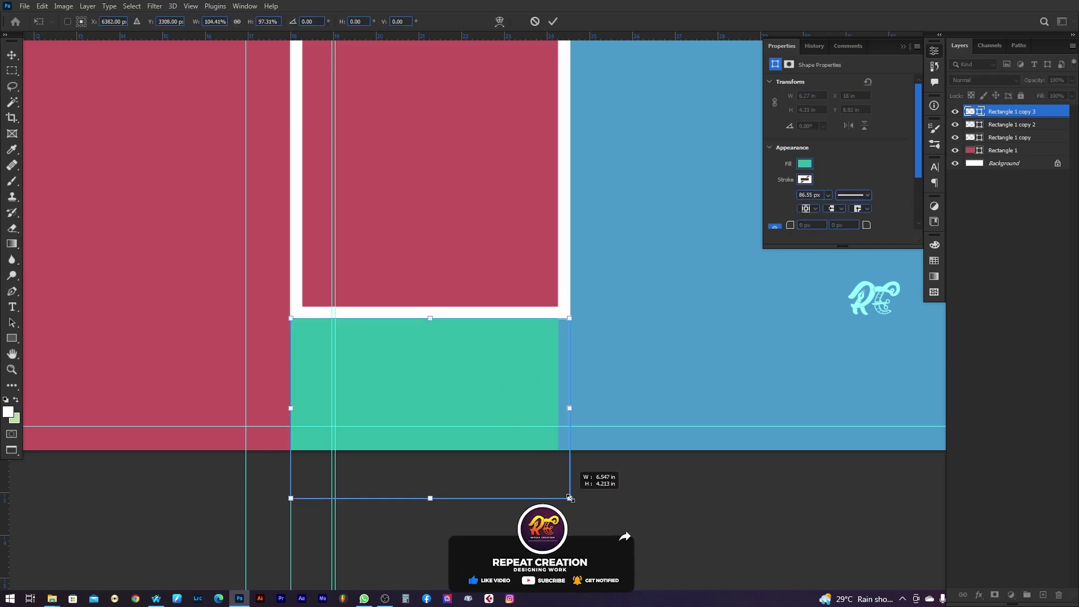
pyautogui.press('Return')
pyautogui.scroll(-4, 578, 344)
pyautogui.scroll(-2, 590, 325)
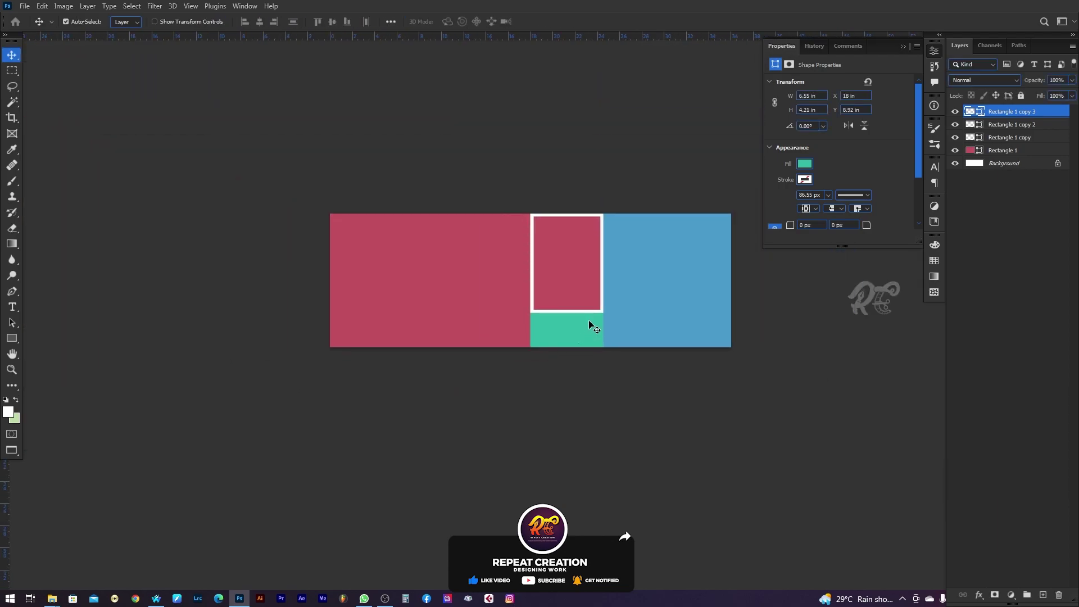
pyautogui.press('Tab')
pyautogui.scroll(3, 618, 337)
pyautogui.scroll(1, 635, 370)
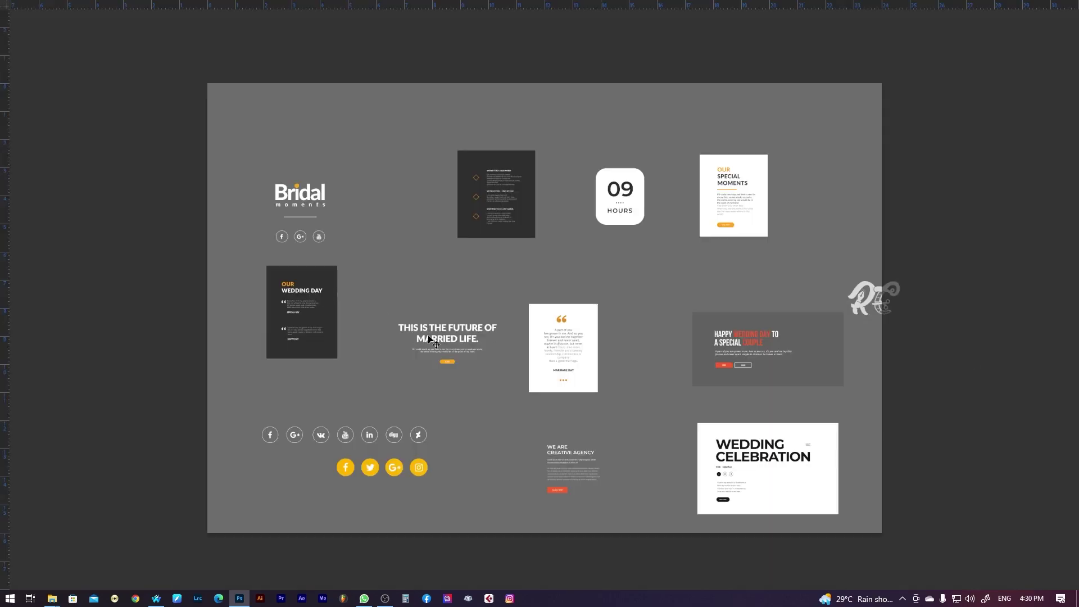
# Bring the married-life text layers into the album, group them, and stack above Rectangle 1 copy 3
pyautogui.press('f')
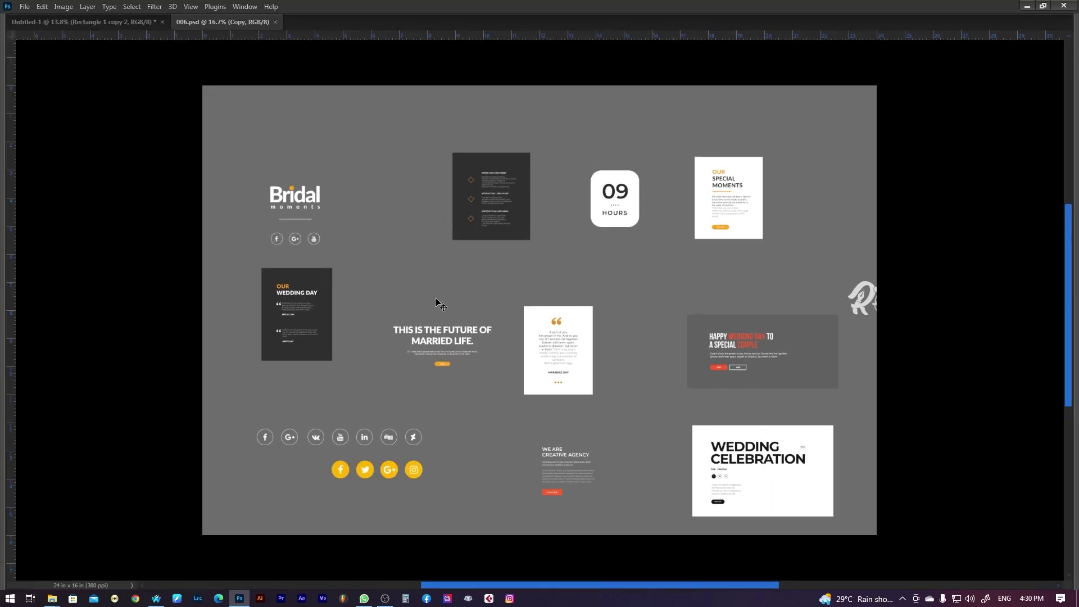
pyautogui.moveTo(436, 301)
pyautogui.mouseDown()
pyautogui.moveTo(96, 39)
pyautogui.moveTo(466, 262)
pyautogui.mouseUp()
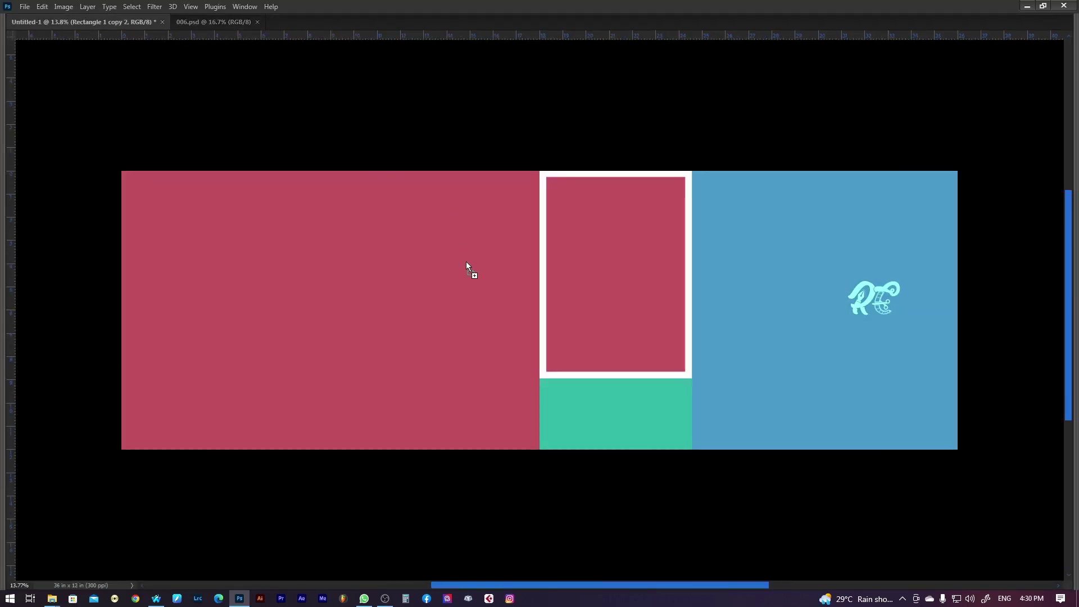
pyautogui.moveTo(605, 414); pyautogui.dragTo(667, 389)
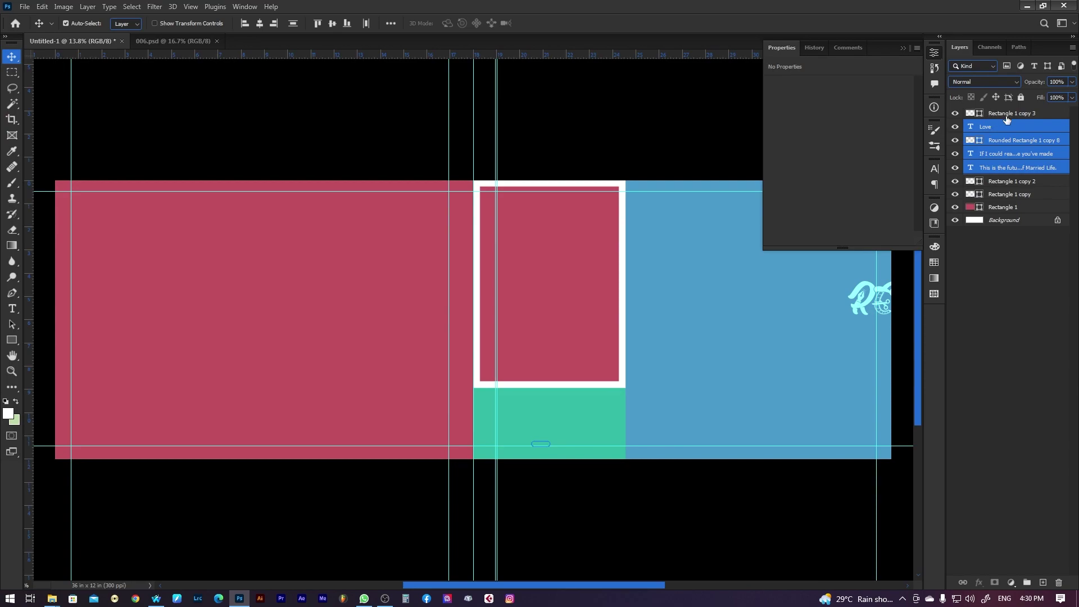
pyautogui.click(962, 582)
pyautogui.click(1028, 583)
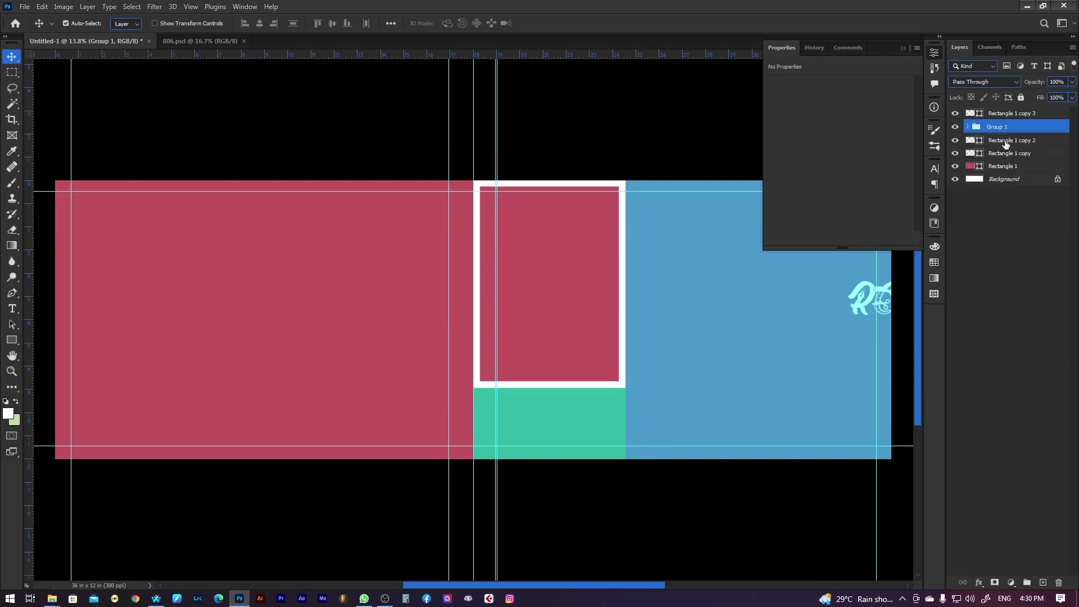
pyautogui.moveTo(989, 129); pyautogui.dragTo(1031, 118)
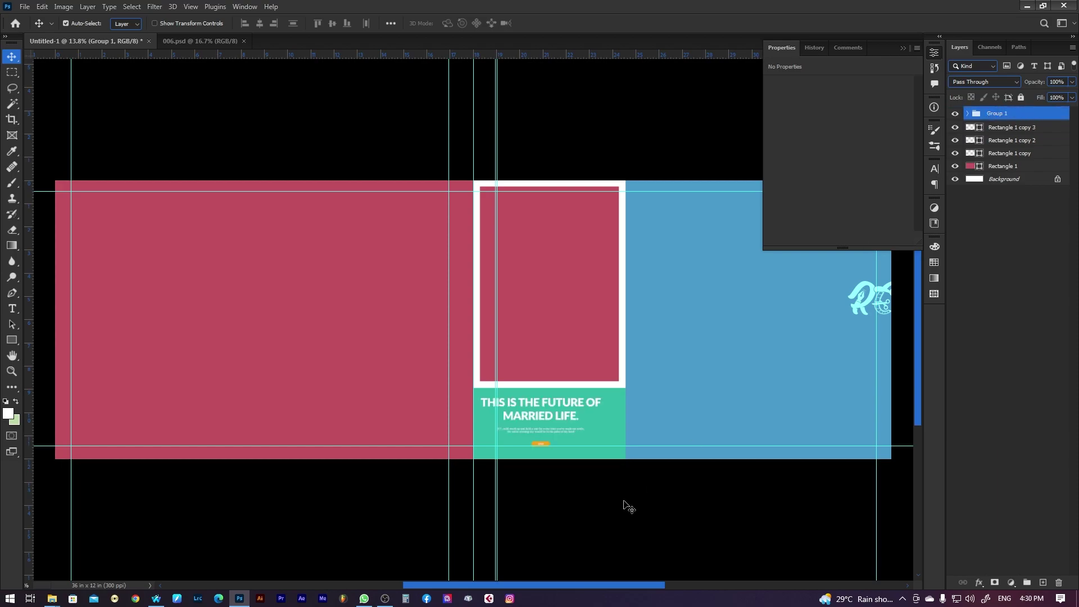
# Position the text group in the teal area and hide the guides
pyautogui.moveTo(551, 402); pyautogui.dragTo(557, 404)
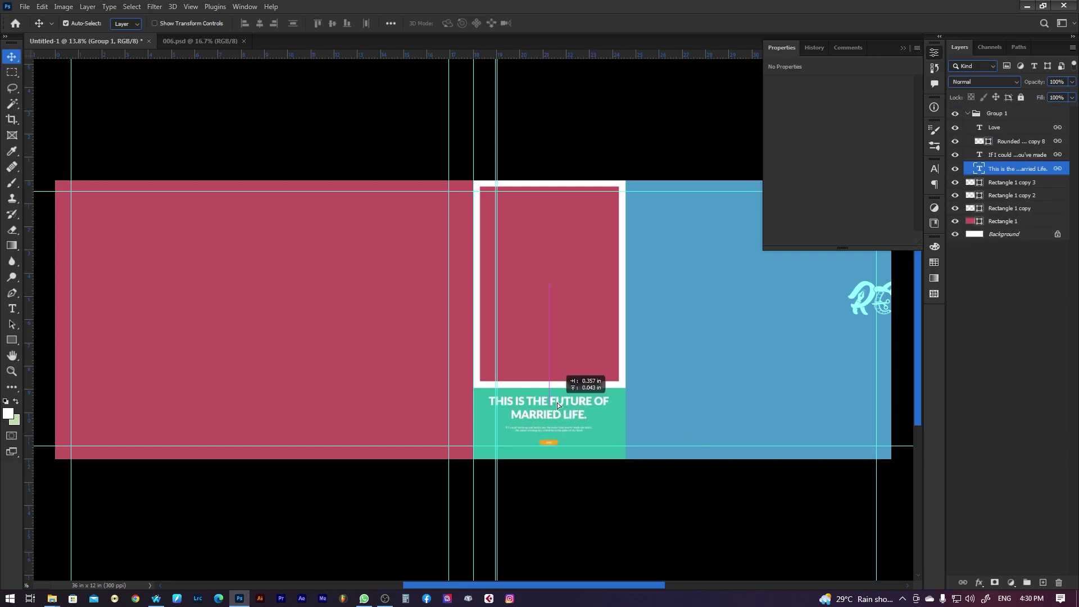
pyautogui.hotkey('ctrl', 't')
pyautogui.moveTo(557, 404); pyautogui.dragTo(605, 404)
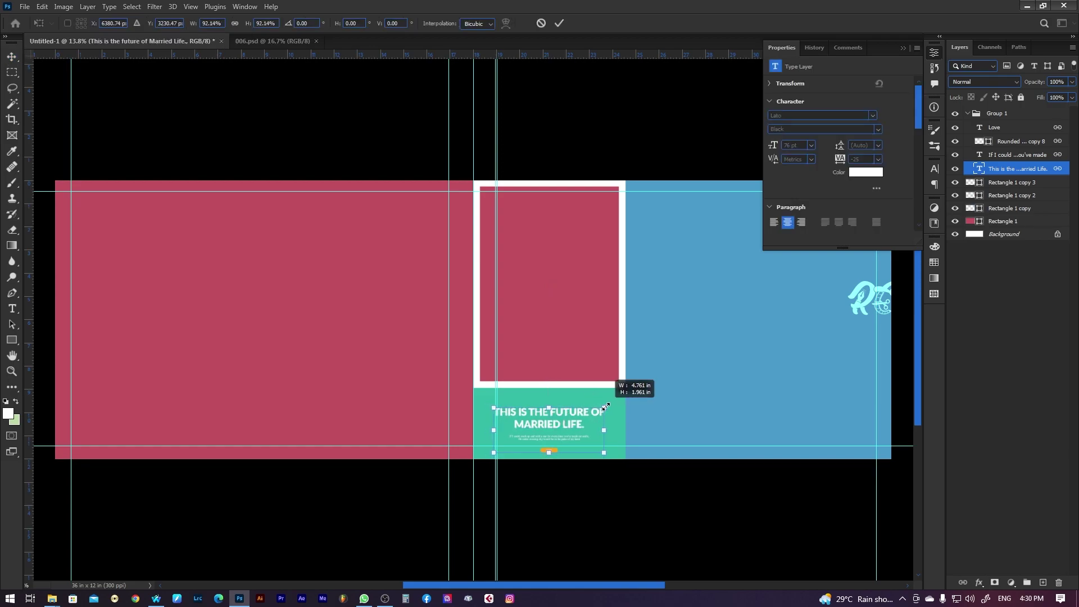
pyautogui.press('Up')
pyautogui.press('Up')
pyautogui.press('Up')
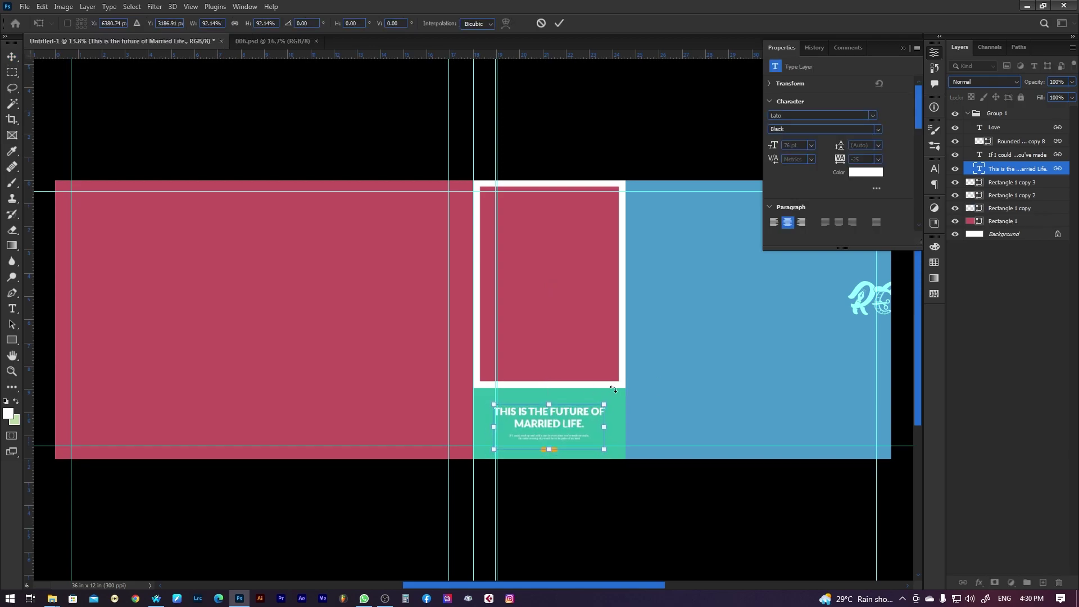
pyautogui.hotkey('shift', 'Up')
pyautogui.hotkey('shift', 'Up')
pyautogui.hotkey('shift', 'Up')
pyautogui.press('Return')
pyautogui.hotkey('ctrl', ';')
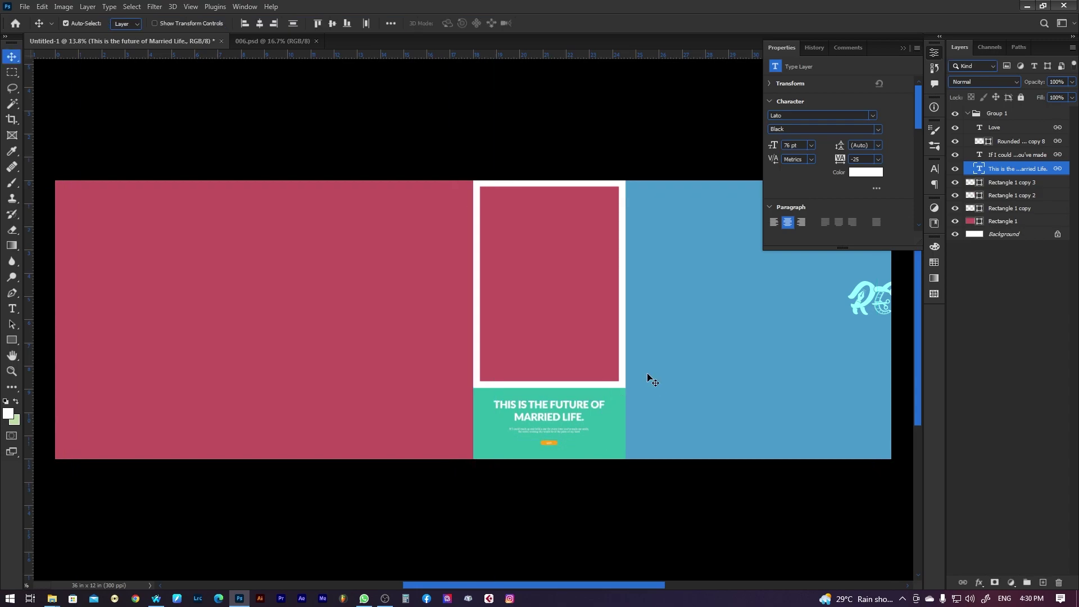
pyautogui.click(52, 599)
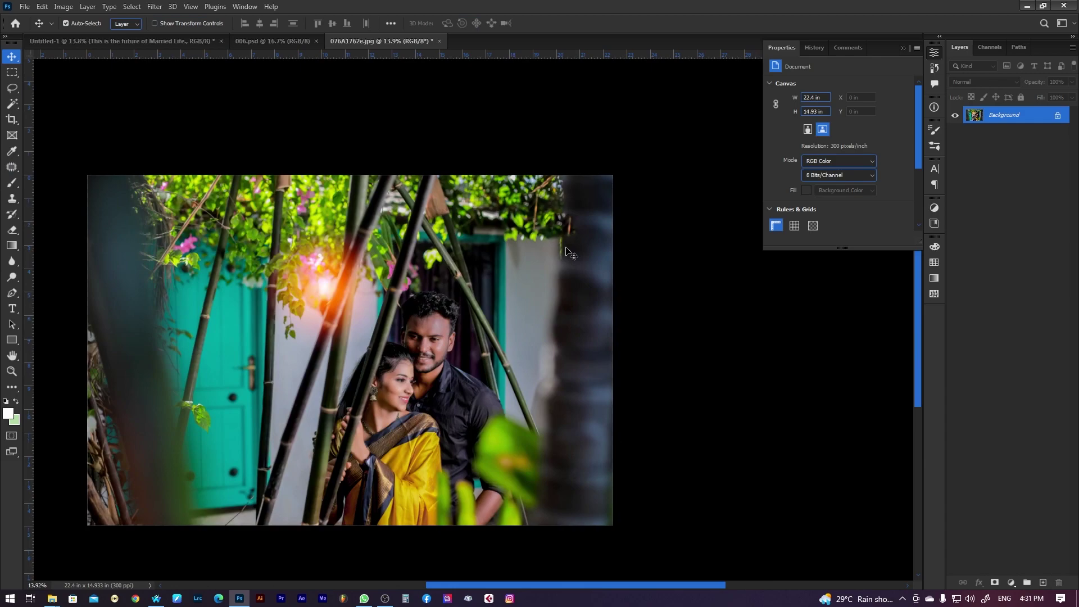
# Drag the bamboo couple photo into the album above the Rectangle 1 copy layer
pyautogui.moveTo(566, 251); pyautogui.dragTo(642, 270)
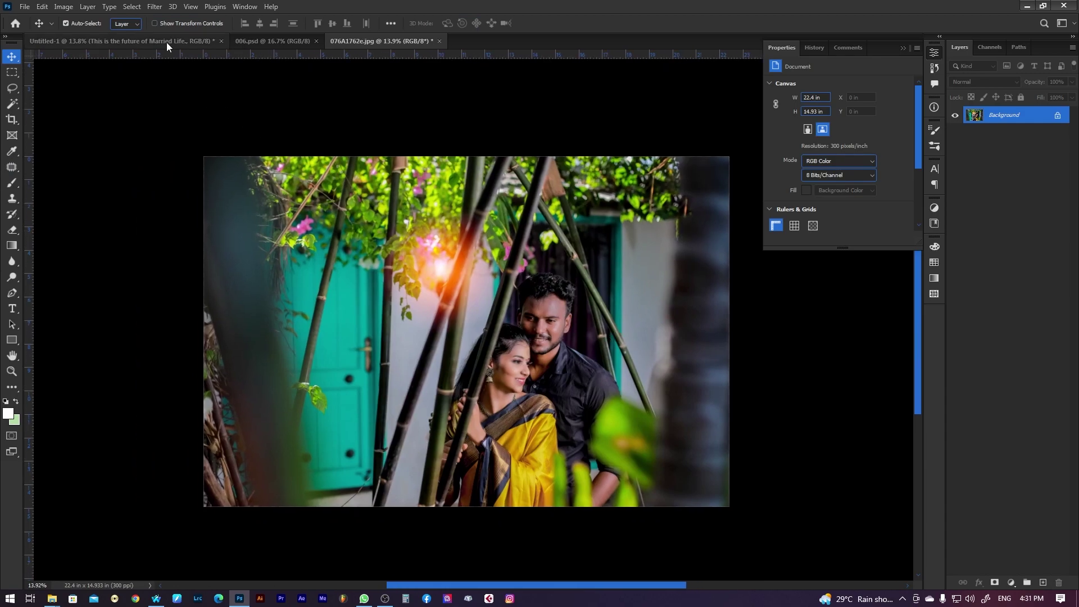
pyautogui.click(167, 42)
pyautogui.rightClick(698, 276)
pyautogui.click(738, 282)
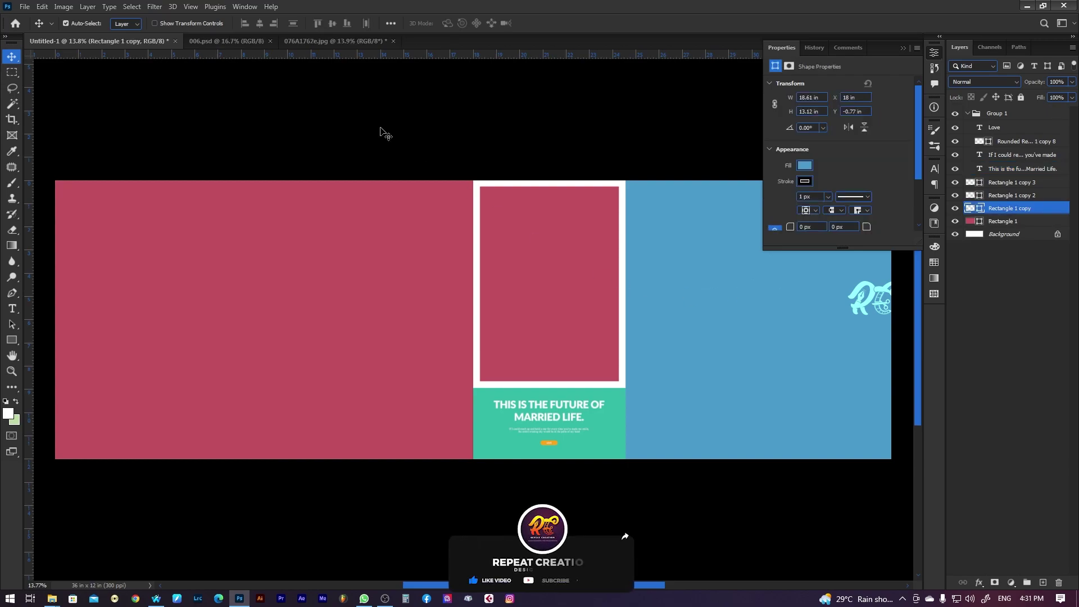
pyautogui.click(336, 41)
pyautogui.moveTo(541, 274); pyautogui.dragTo(733, 327)
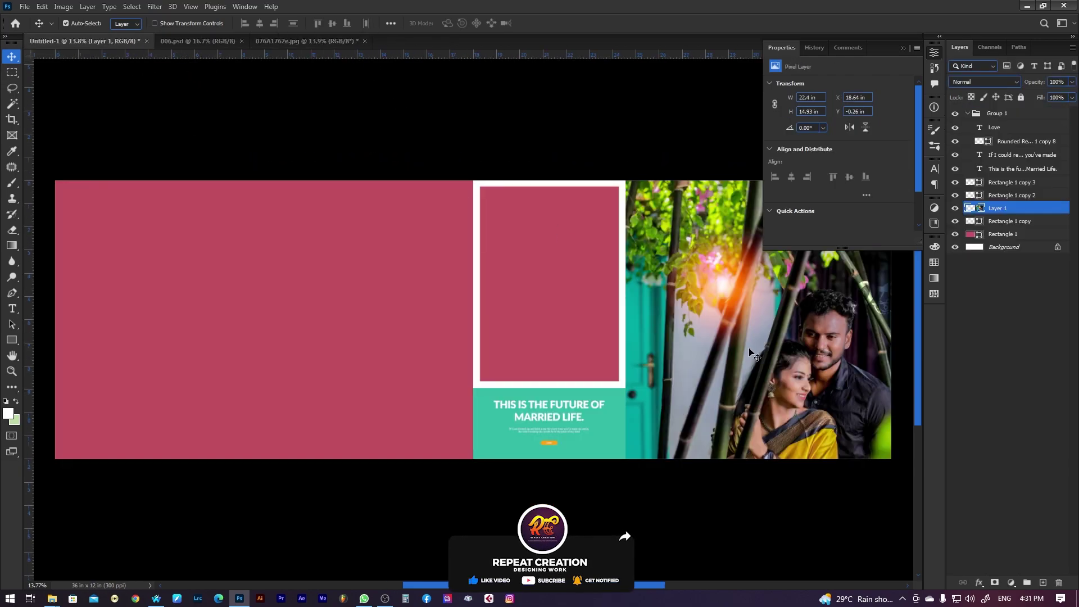
pyautogui.hscroll(5, 598, 393)
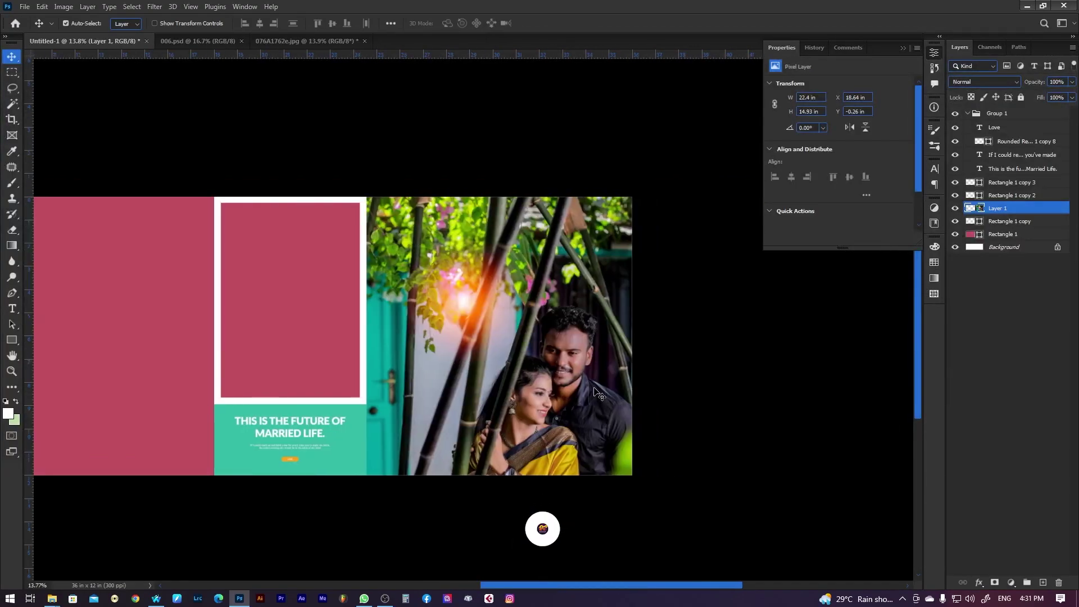
# Scale the bamboo photo to about 89% and fit it over the right blue panel
pyautogui.click(42, 7)
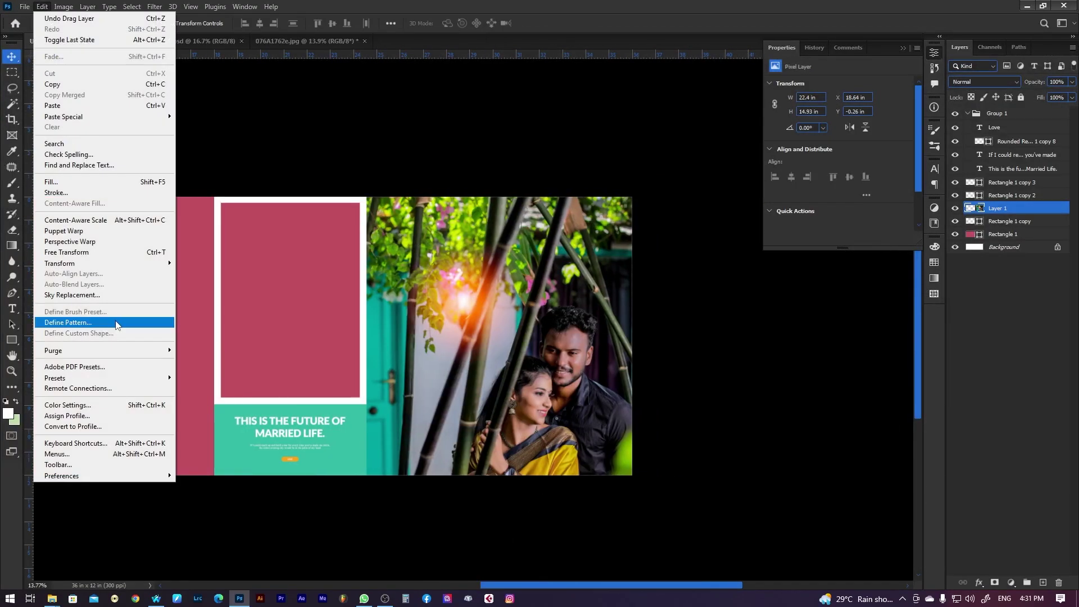
pyautogui.click(101, 254)
pyautogui.moveTo(591, 394); pyautogui.dragTo(543, 335)
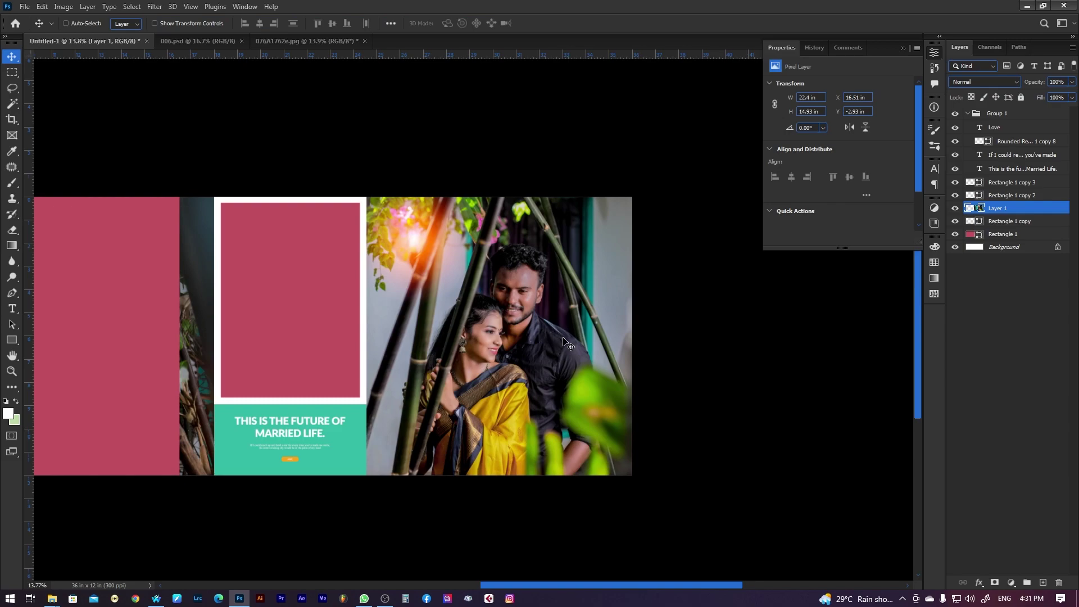
pyautogui.moveTo(699, 477); pyautogui.dragTo(670, 456)
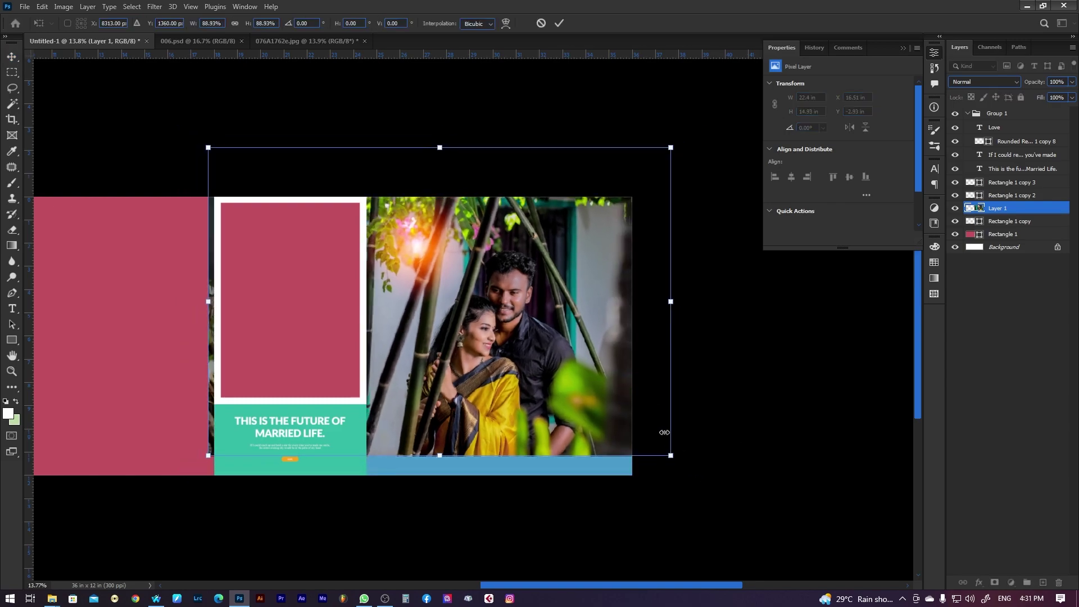
pyautogui.moveTo(602, 363); pyautogui.dragTo(620, 386)
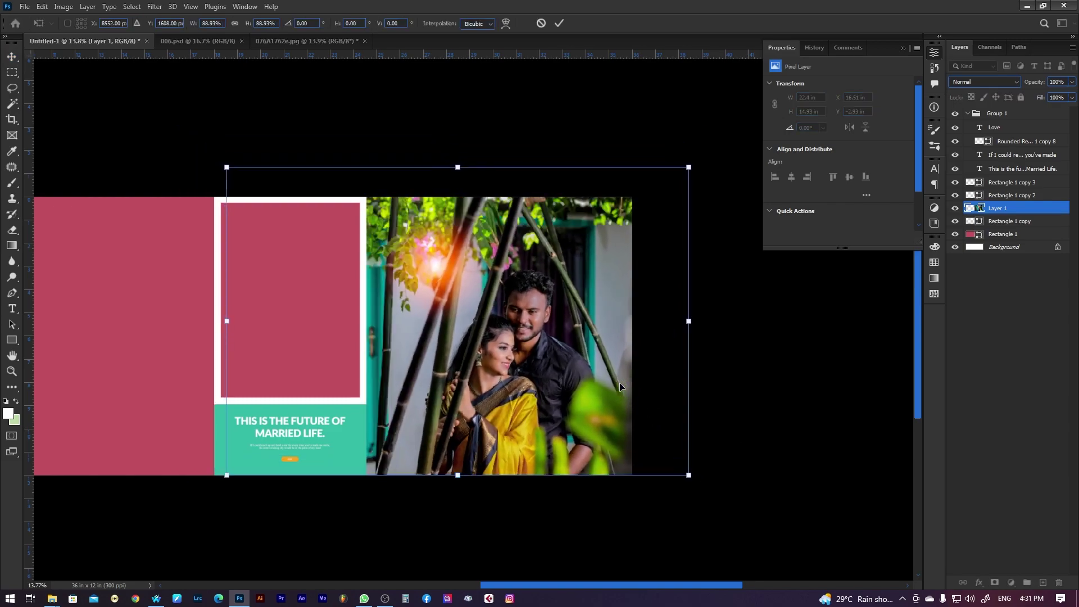
pyautogui.press('Return')
pyautogui.moveTo(347, 367); pyautogui.dragTo(592, 357)
# Open 076A1729e.jpg, check the album's pink panel layers, then return to the arch photo
pyautogui.click(230, 291)
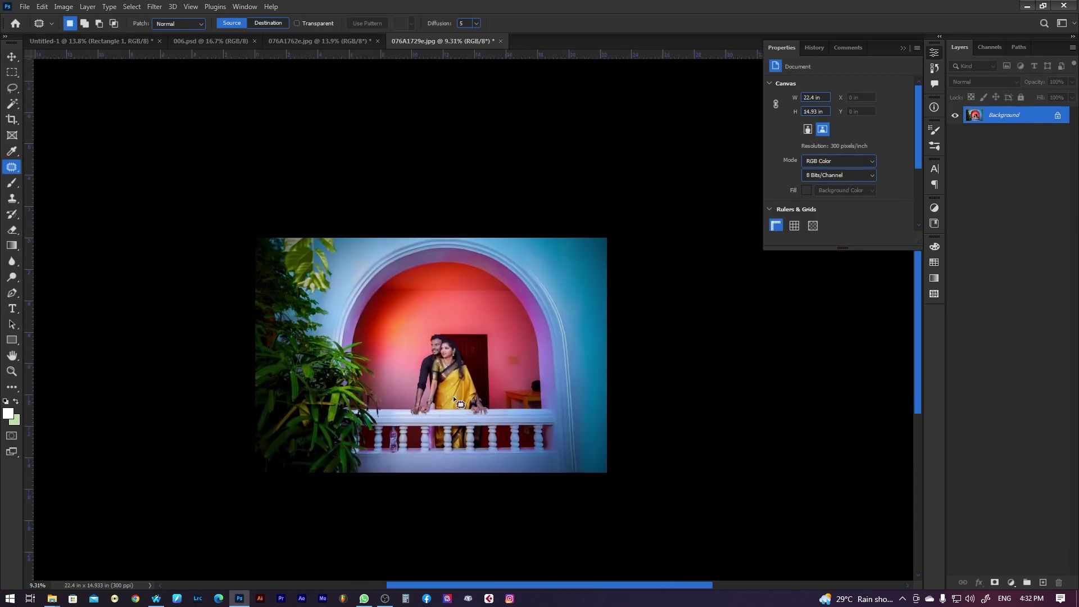
pyautogui.click(475, 412)
pyautogui.moveTo(475, 412); pyautogui.dragTo(544, 382)
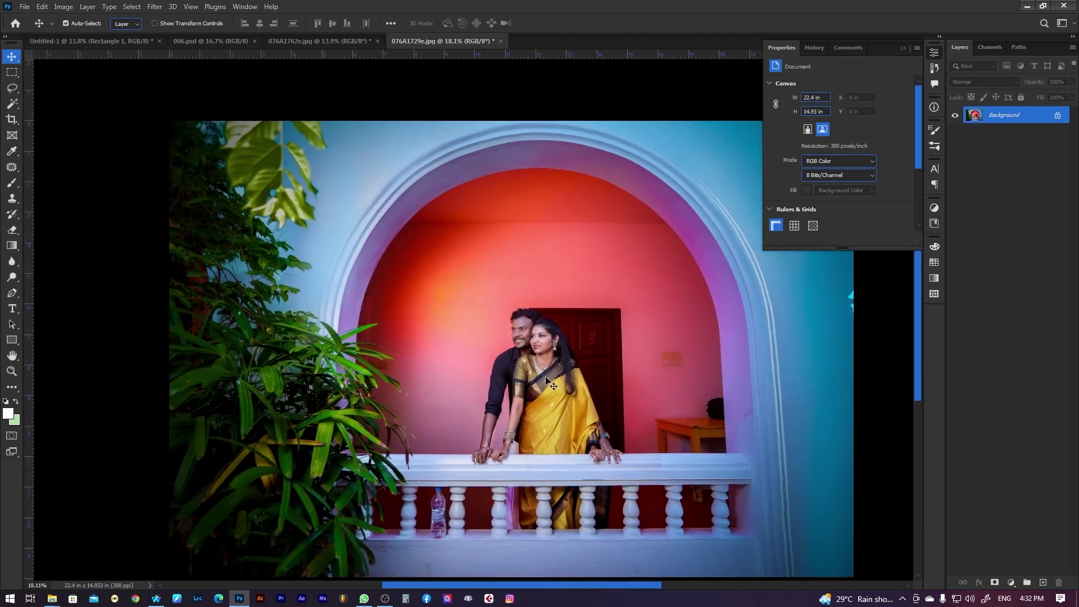
pyautogui.click(115, 41)
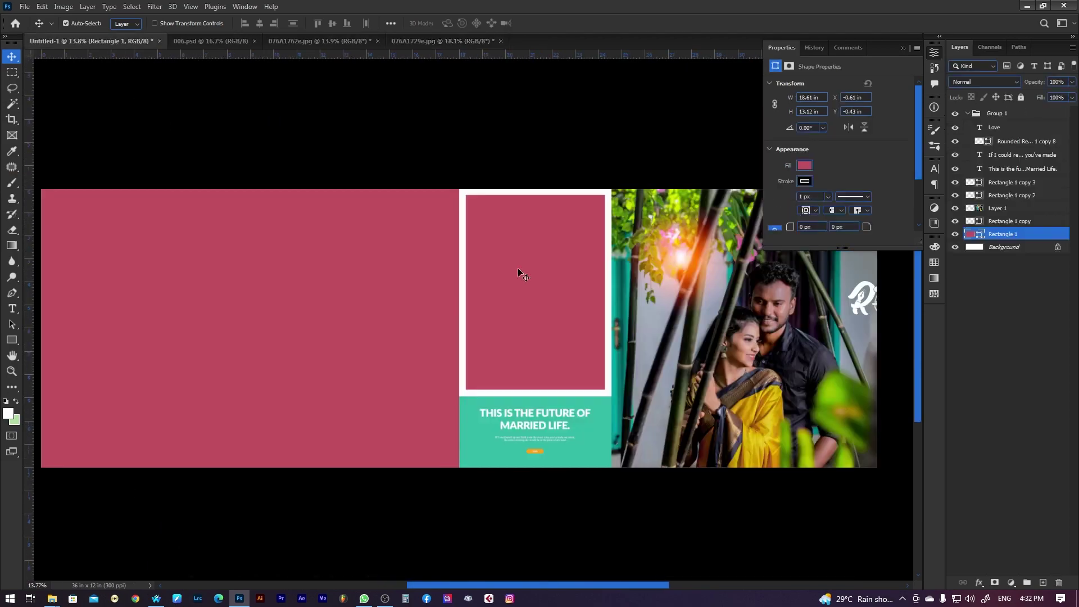
pyautogui.rightClick(347, 289)
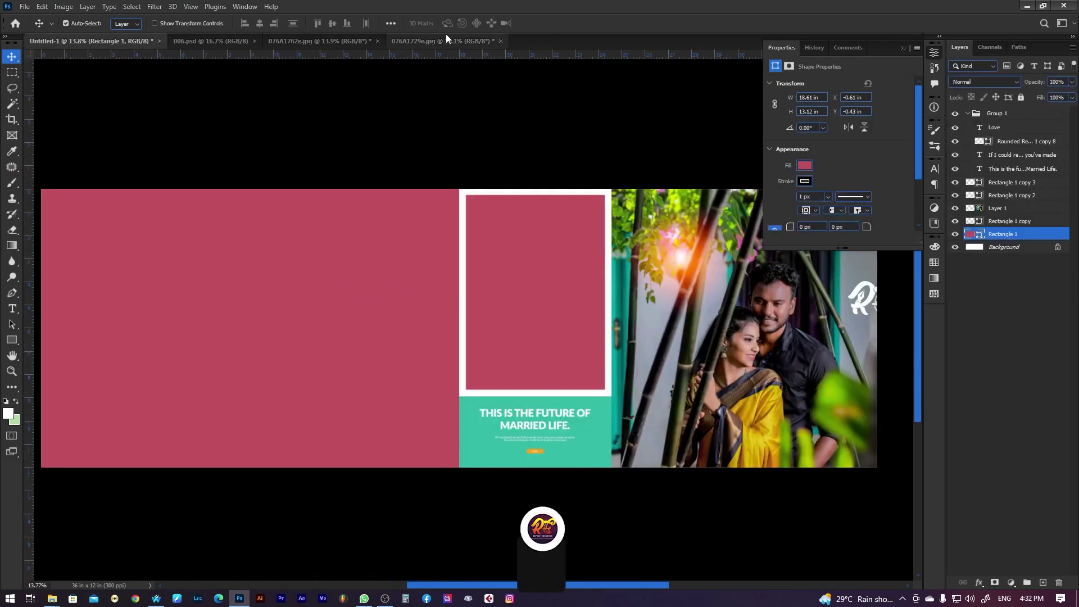
pyautogui.click(417, 37)
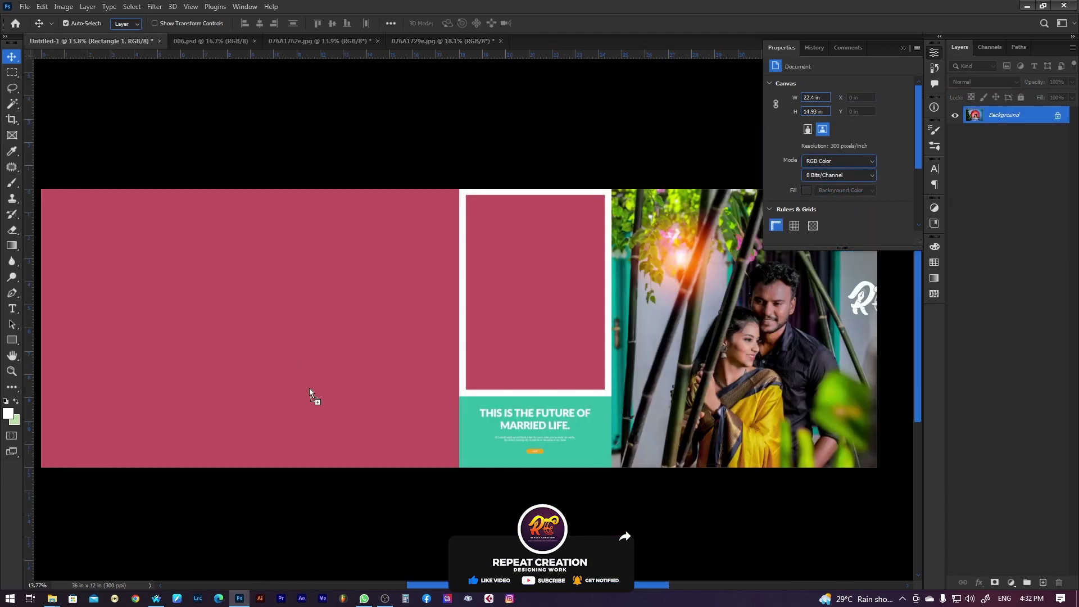
# Bring the arch balcony photo into the album and enlarge it to about 104% over the left panel
pyautogui.moveTo(262, 169)
pyautogui.mouseDown()
pyautogui.moveTo(351, 385)
pyautogui.moveTo(384, 306)
pyautogui.moveTo(372, 285)
pyautogui.mouseUp()
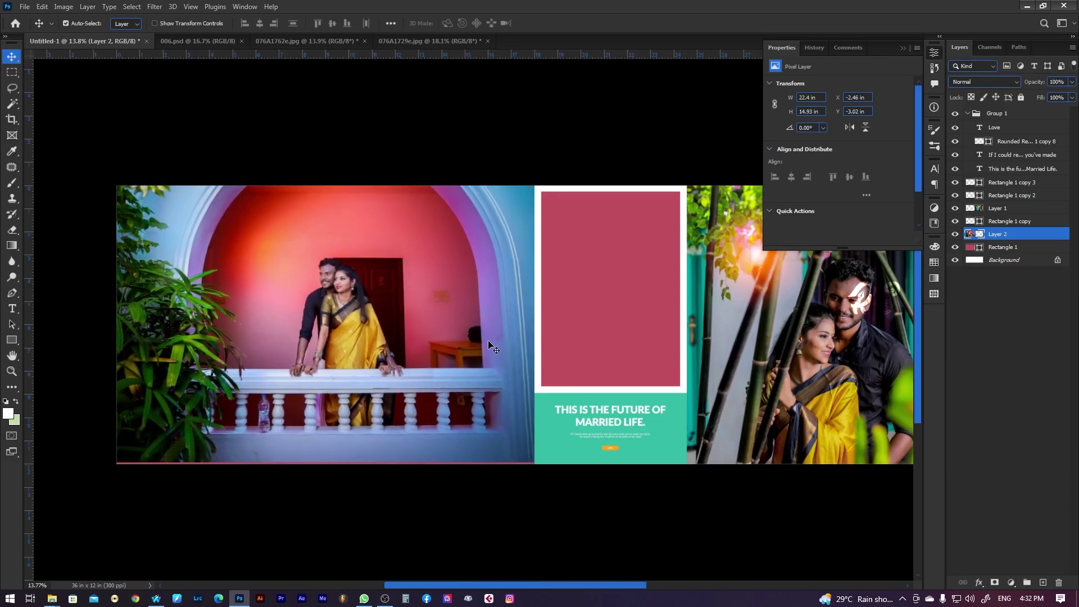
pyautogui.click(41, 7)
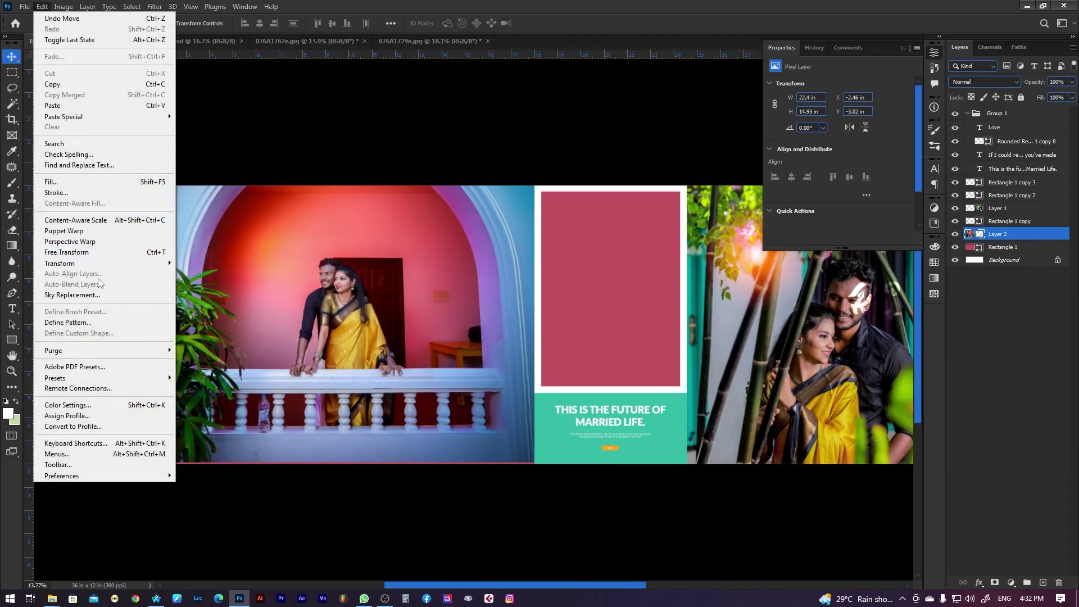
pyautogui.click(107, 258)
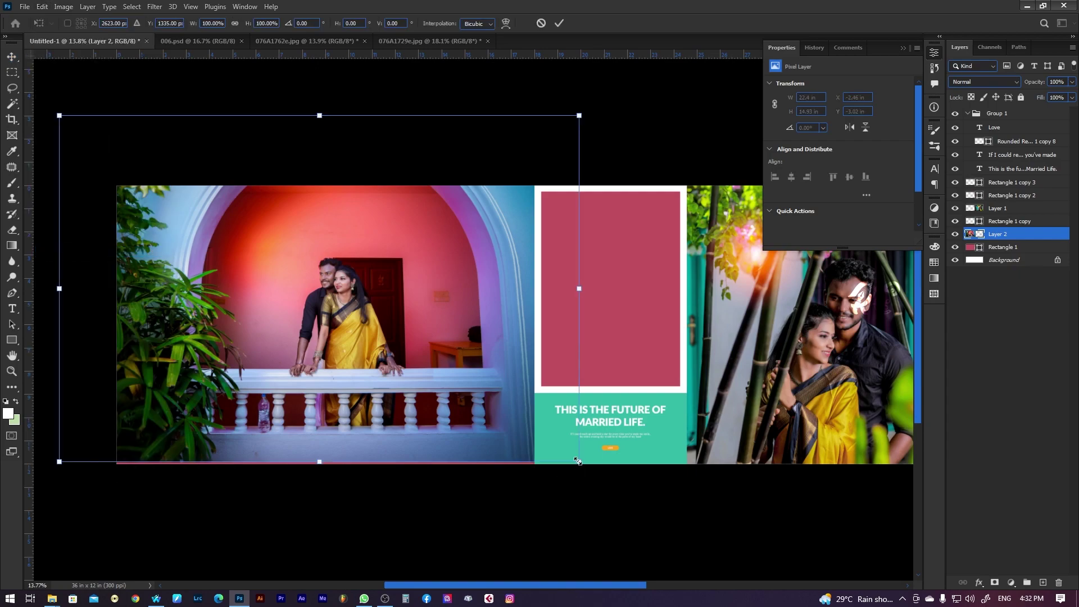
pyautogui.moveTo(577, 461)
pyautogui.mouseDown()
pyautogui.moveTo(595, 454)
pyautogui.moveTo(588, 475)
pyautogui.mouseUp()
pyautogui.moveTo(466, 404)
pyautogui.mouseDown()
pyautogui.moveTo(451, 401)
pyautogui.moveTo(503, 396)
pyautogui.moveTo(467, 402)
pyautogui.mouseUp()
pyautogui.press('Return')
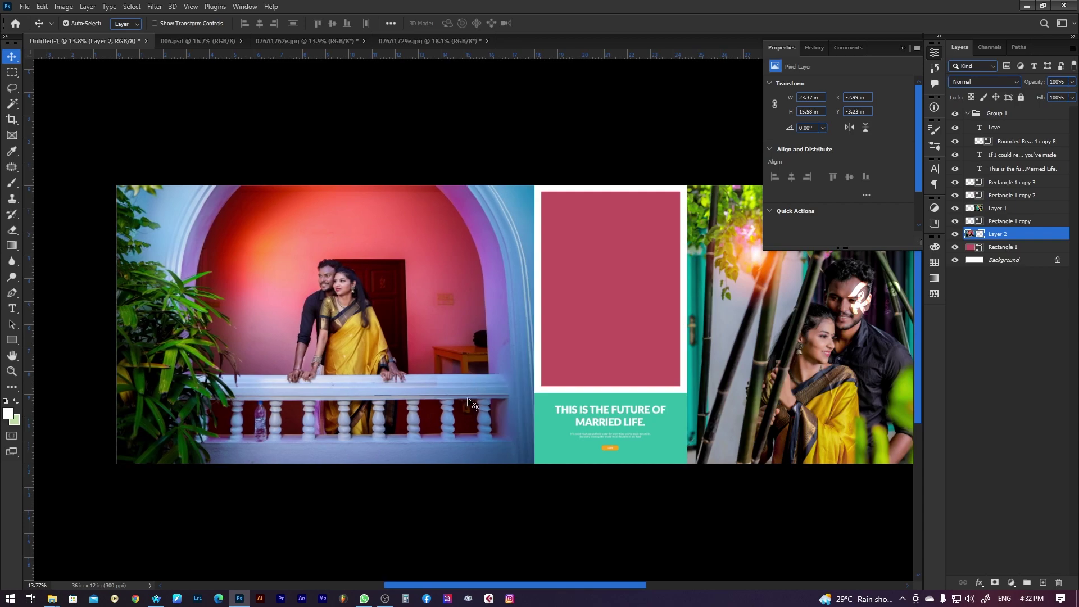
pyautogui.hscroll(3, 755, 362)
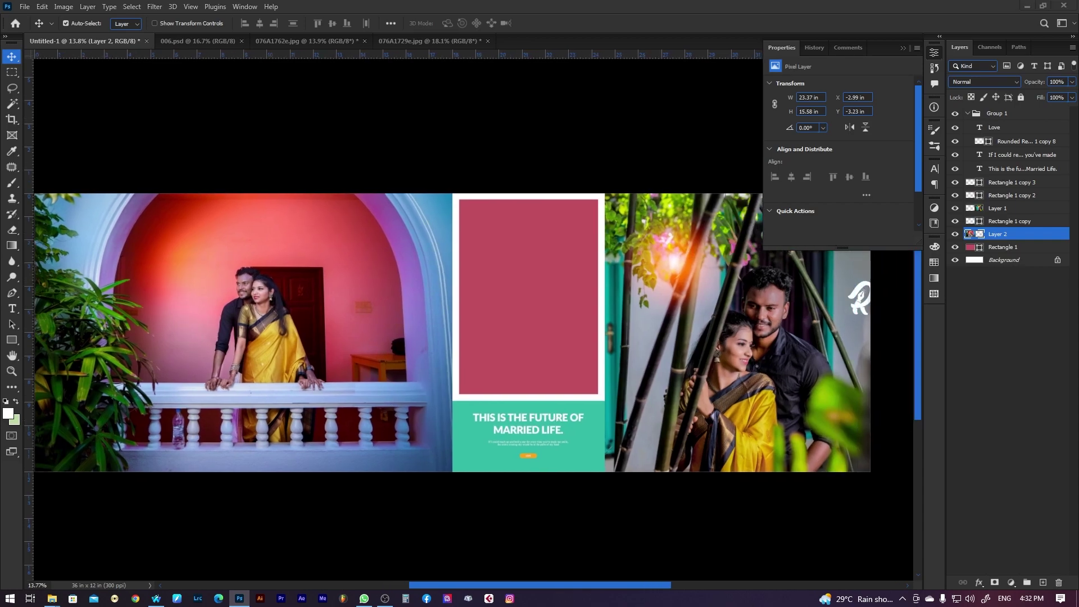
pyautogui.click(52, 598)
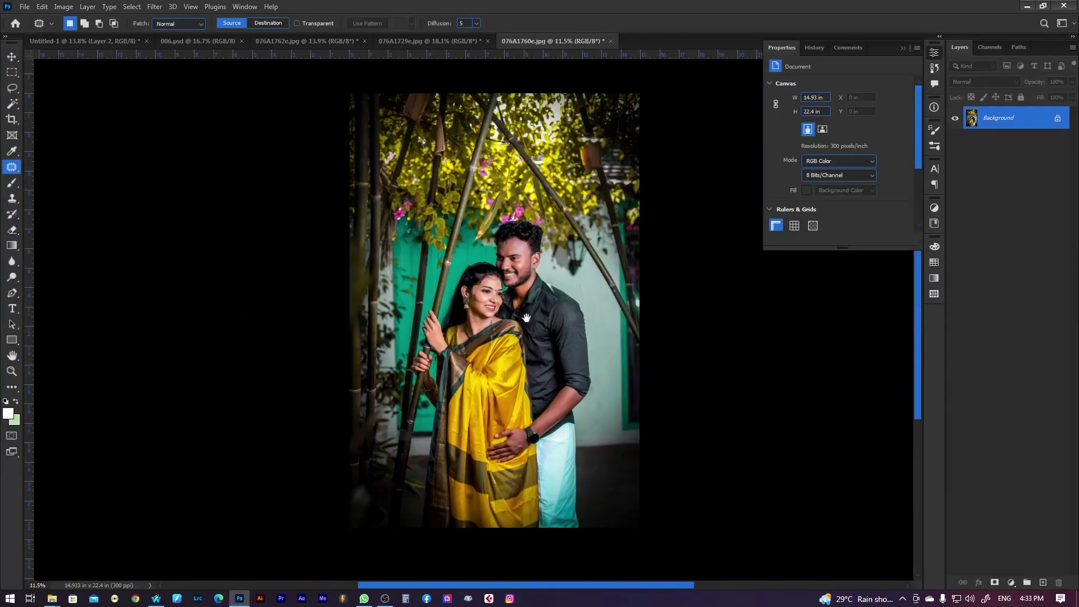
# Select the pink rectangle in the middle frame and drag photo 076A1760.jpg into the album spread
pyautogui.scroll(-1, 517, 314)
pyautogui.scroll(1, 520, 288)
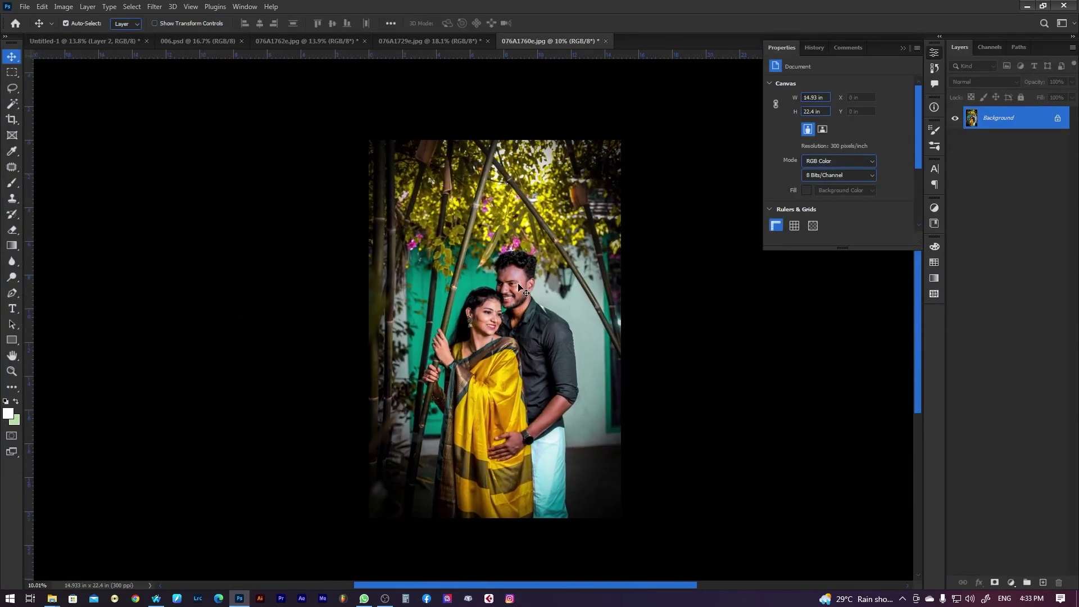
pyautogui.click(113, 41)
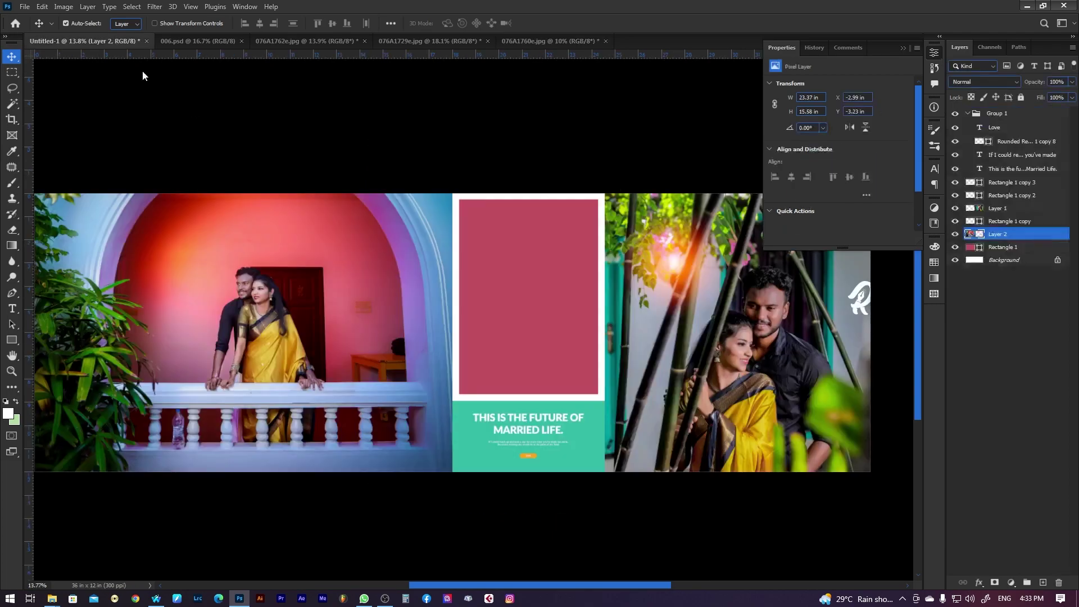
pyautogui.click(544, 276)
pyautogui.click(558, 41)
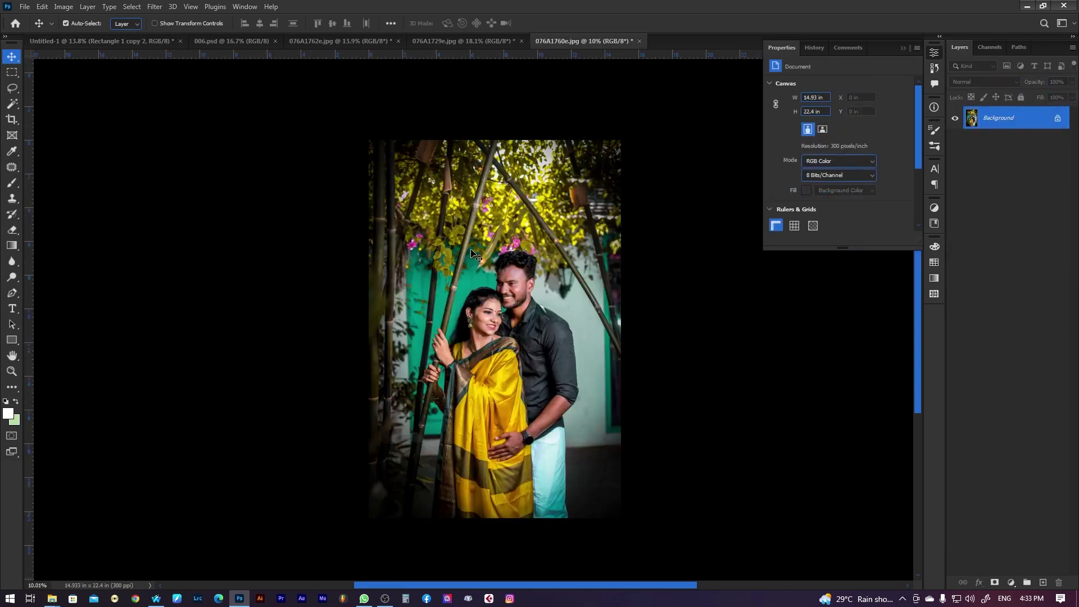
pyautogui.moveTo(472, 250)
pyautogui.mouseDown()
pyautogui.moveTo(453, 227)
pyautogui.moveTo(547, 350)
pyautogui.mouseUp()
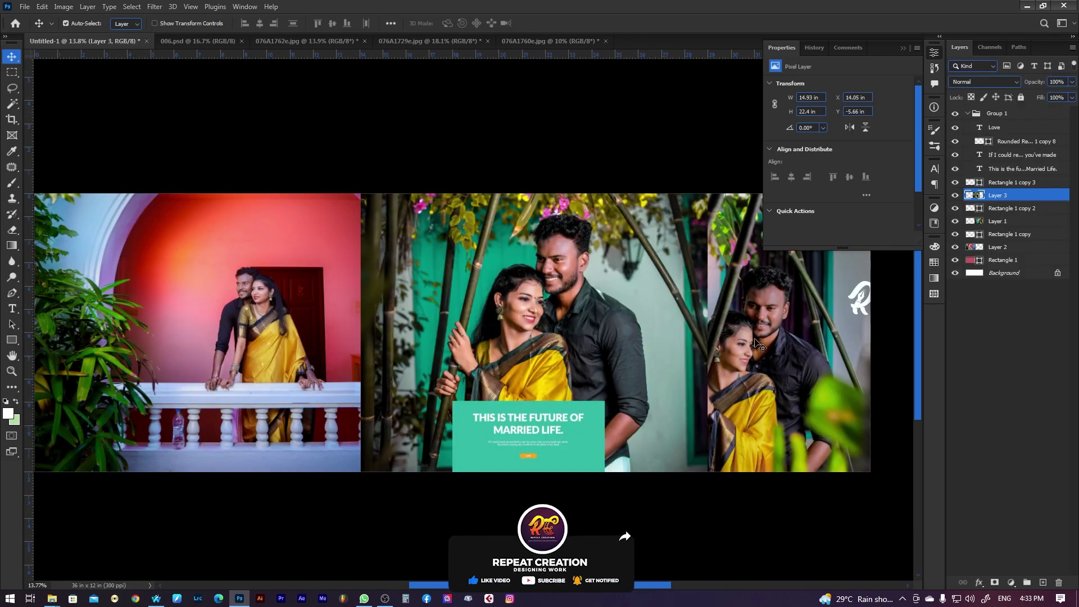
# Clip the photo to the frame, scale it to about 47%, and move it up into the frame
pyautogui.rightClick(1008, 200)
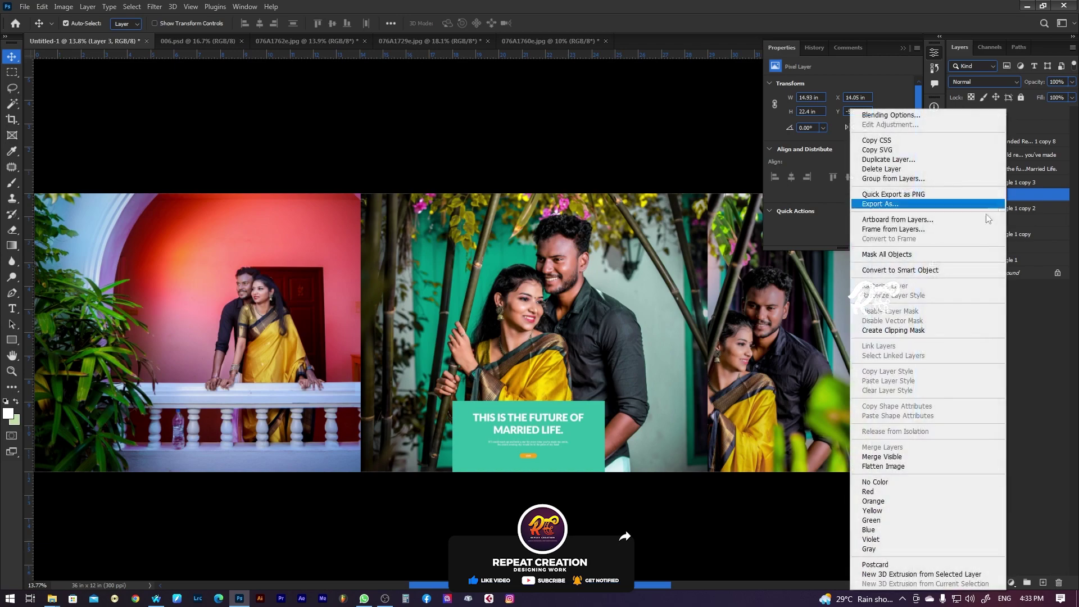
pyautogui.click(906, 332)
pyautogui.hotkey('ctrl', 't')
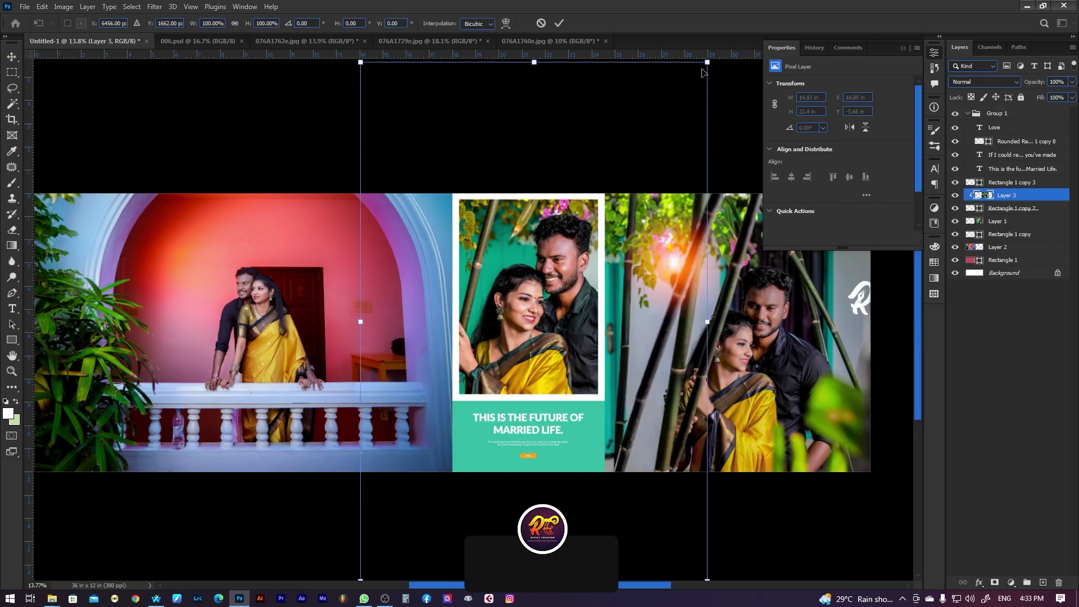
pyautogui.moveTo(706, 62); pyautogui.dragTo(614, 199)
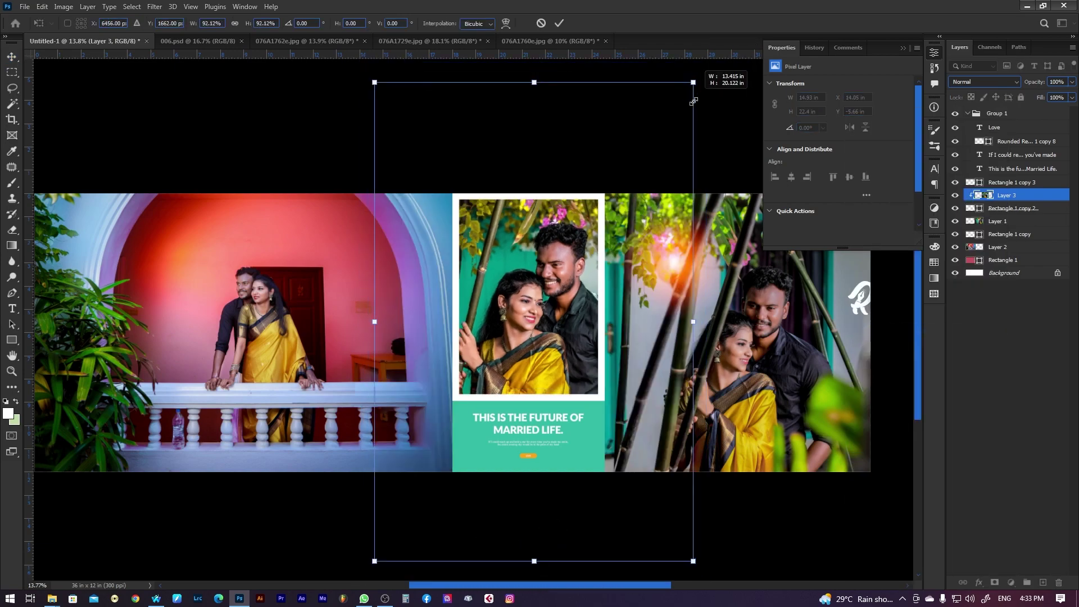
pyautogui.moveTo(567, 328); pyautogui.dragTo(560, 282)
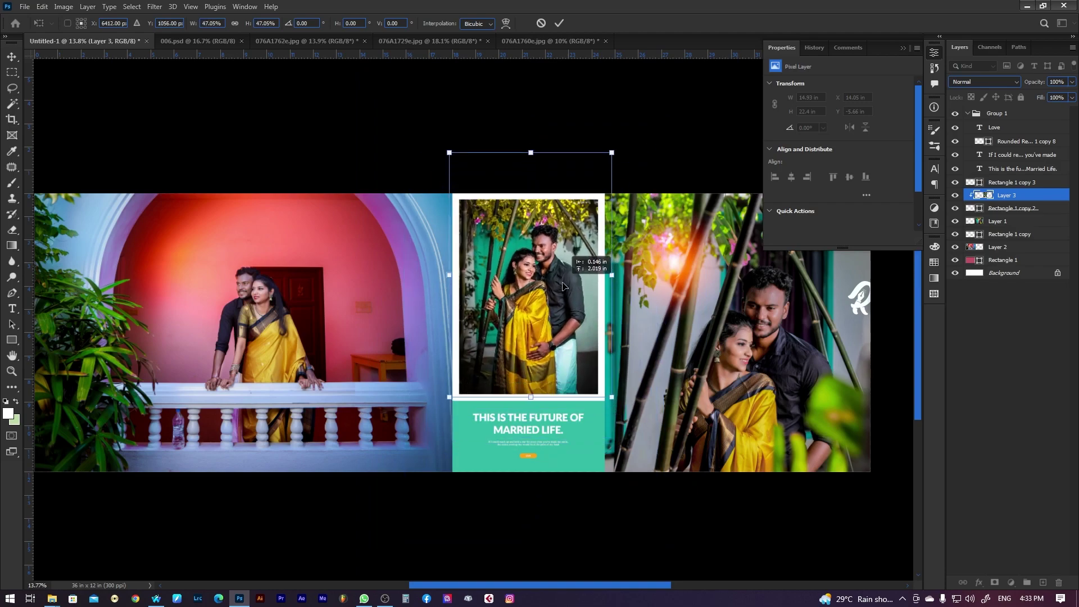
pyautogui.press('Return')
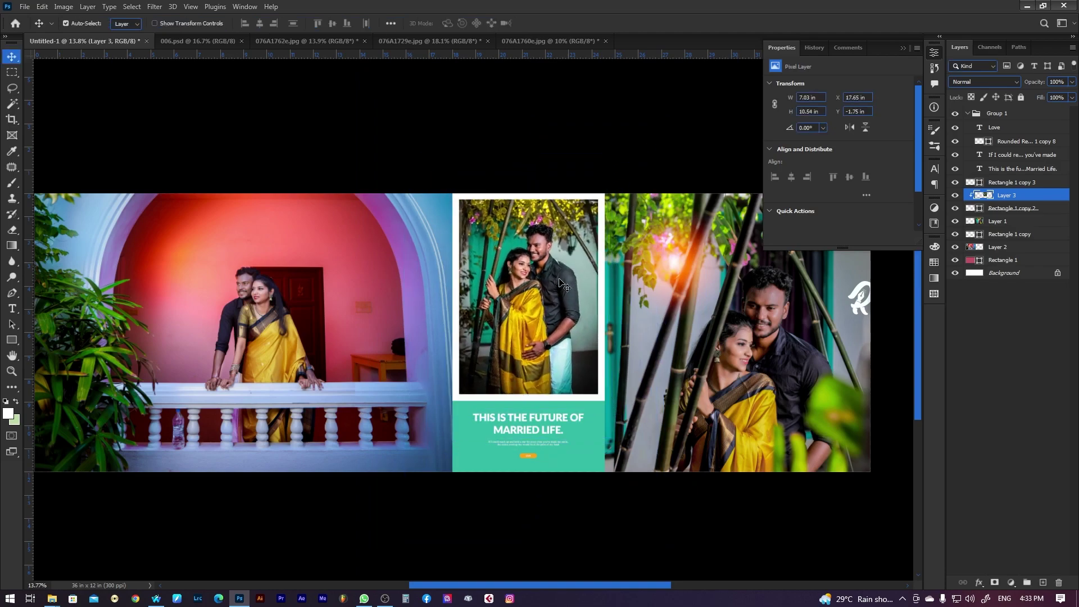
pyautogui.moveTo(466, 332); pyautogui.dragTo(559, 325)
# Select Layer 2, the left couple photo, and browse the adjustment layer list
pyautogui.rightClick(382, 271)
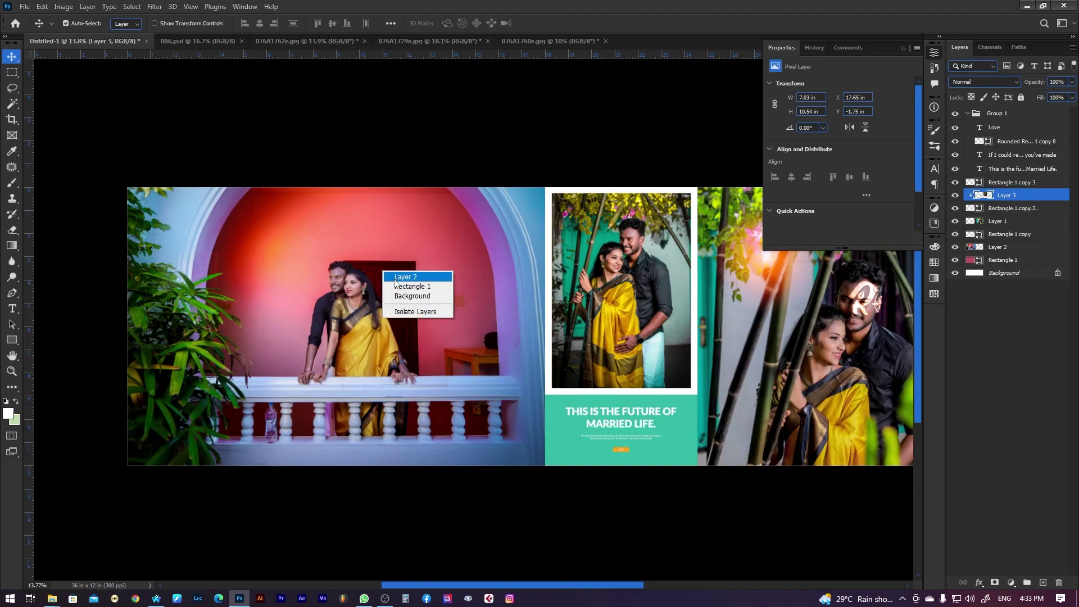
pyautogui.click(404, 276)
pyautogui.click(1011, 582)
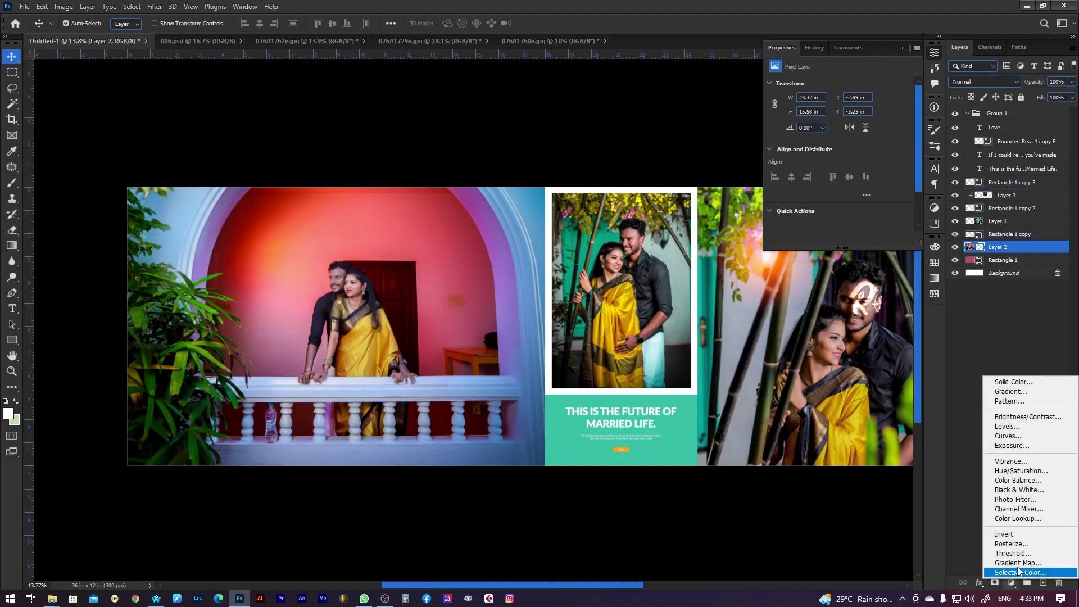
pyautogui.press('Escape')
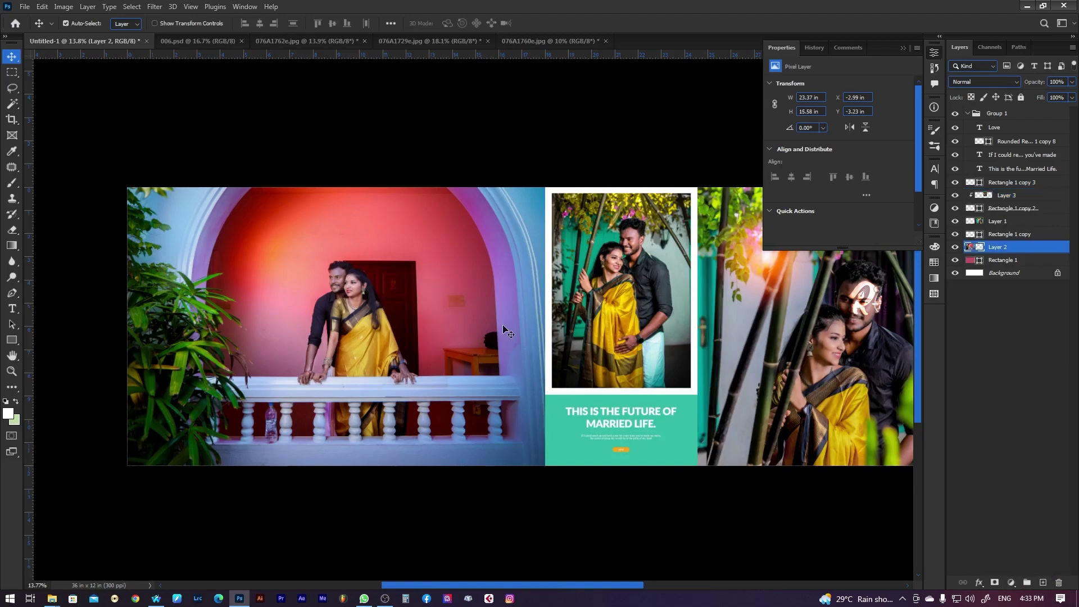
pyautogui.press('Tab')
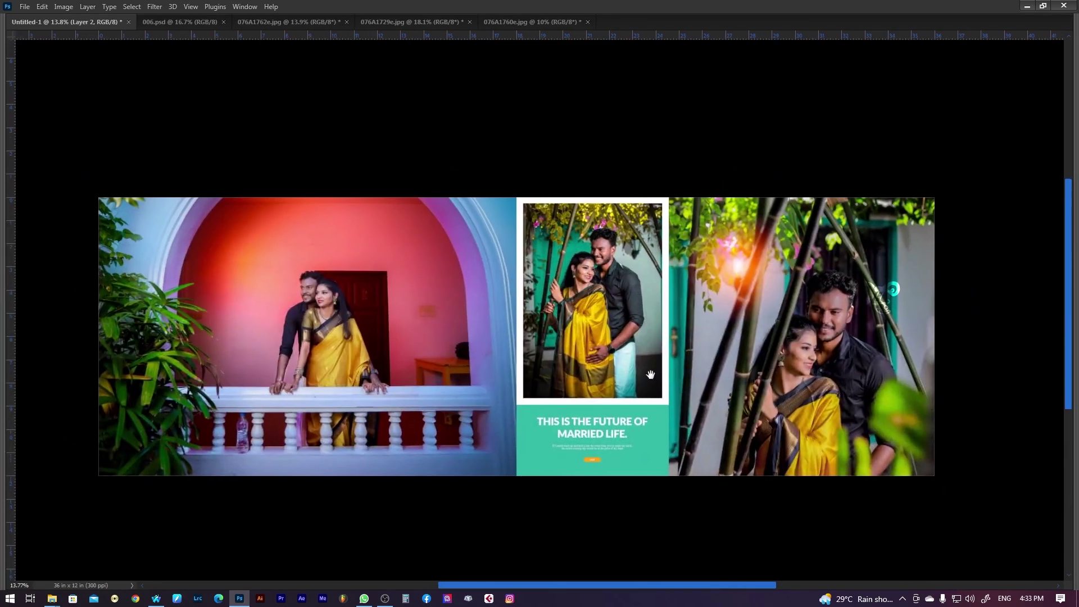
pyautogui.press('Tab')
# Add a Black & White adjustment layer over the left photo, then reselect Layer 2
pyautogui.click(1011, 583)
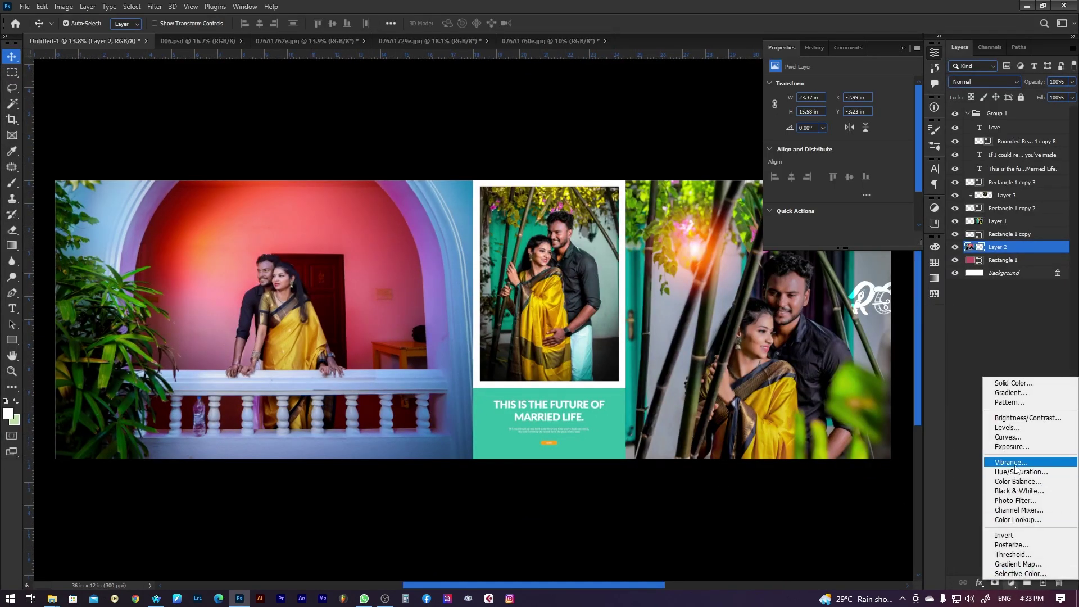
pyautogui.click(1014, 491)
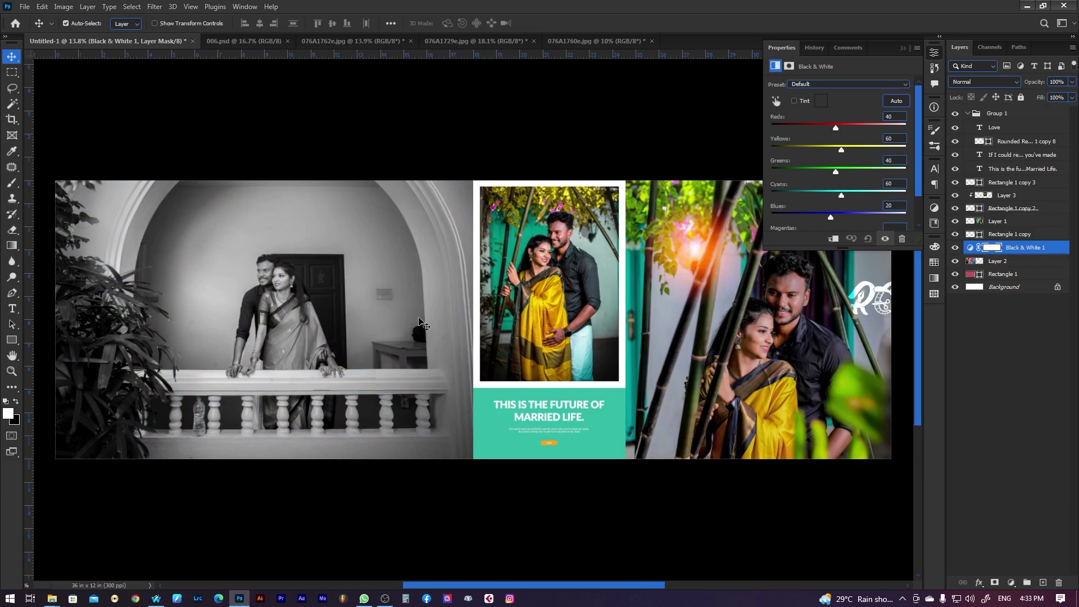
pyautogui.moveTo(374, 313); pyautogui.dragTo(505, 319)
pyautogui.click(441, 289)
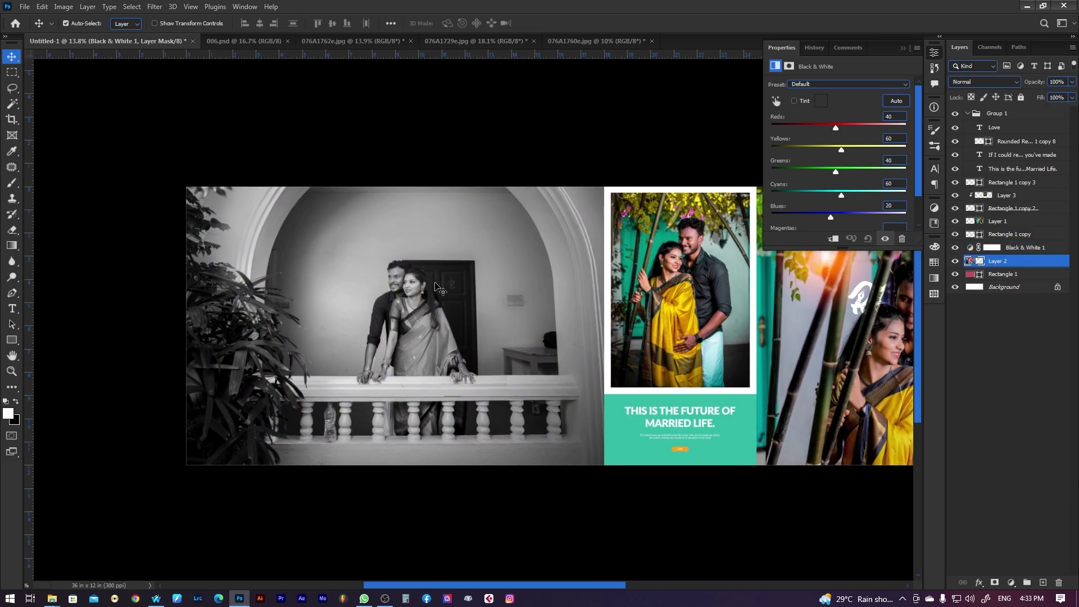
pyautogui.rightClick(441, 288)
pyautogui.click(440, 297)
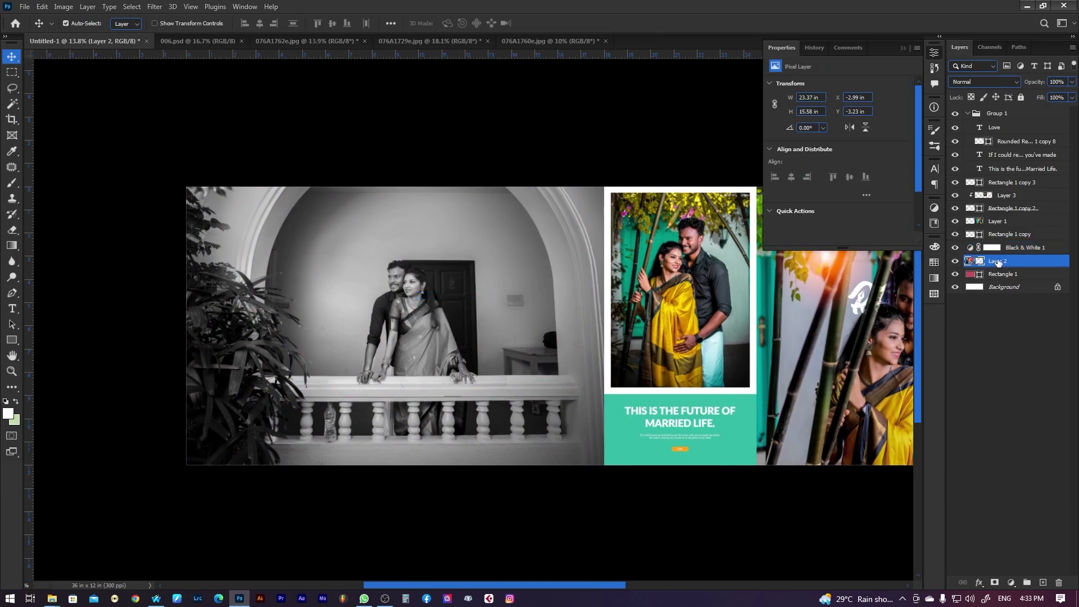
# Duplicate Layer 2, give the copy a dark Color Overlay, and erase its centre around the couple
pyautogui.moveTo(998, 262)
pyautogui.mouseDown()
pyautogui.moveTo(1064, 584)
pyautogui.moveTo(1044, 583)
pyautogui.mouseUp()
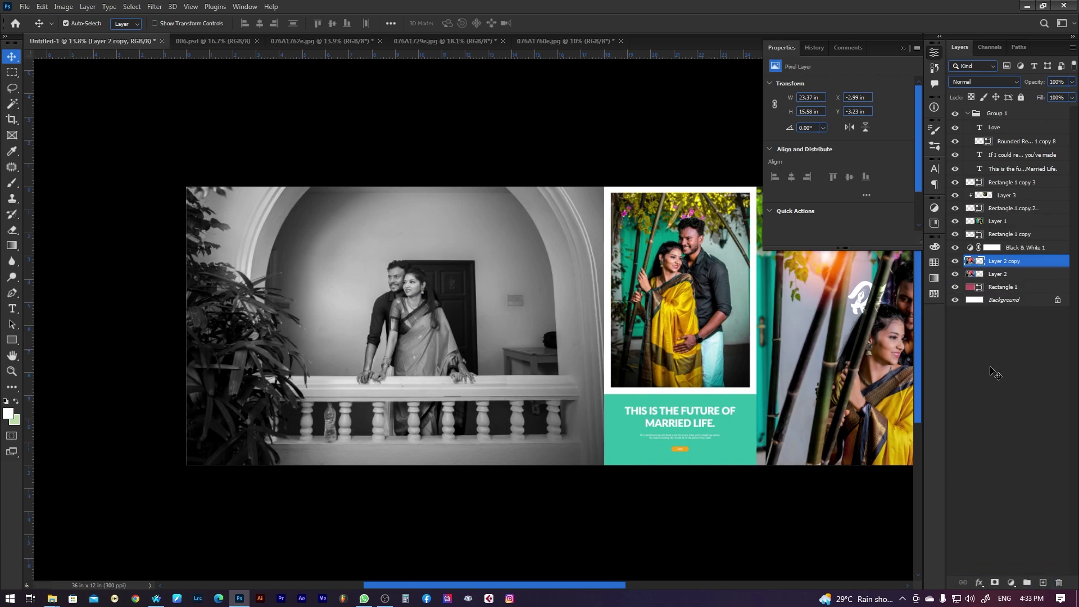
pyautogui.click(979, 582)
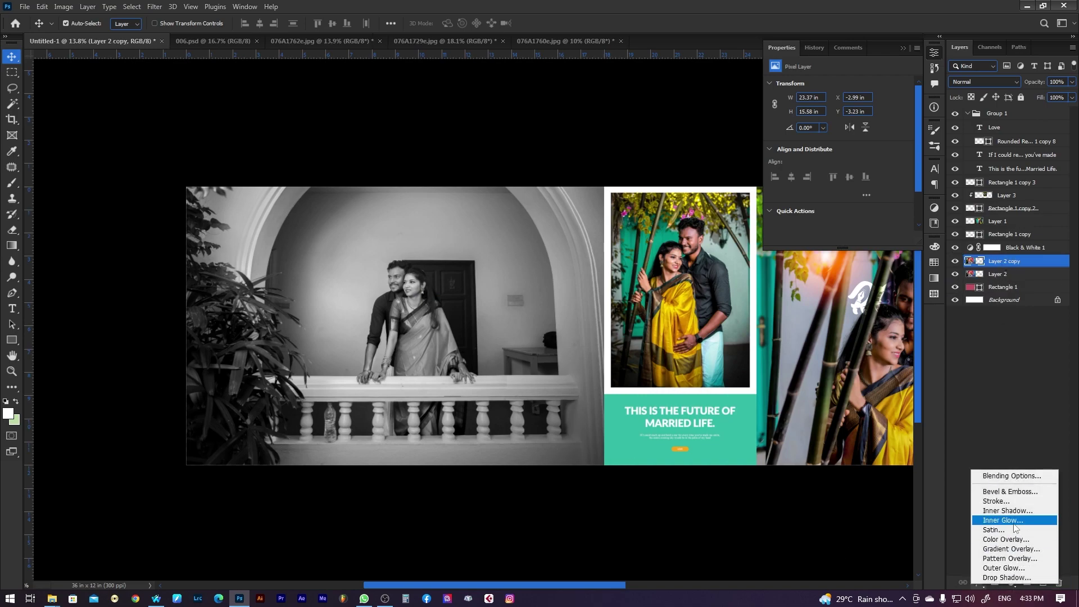
pyautogui.click(1004, 547)
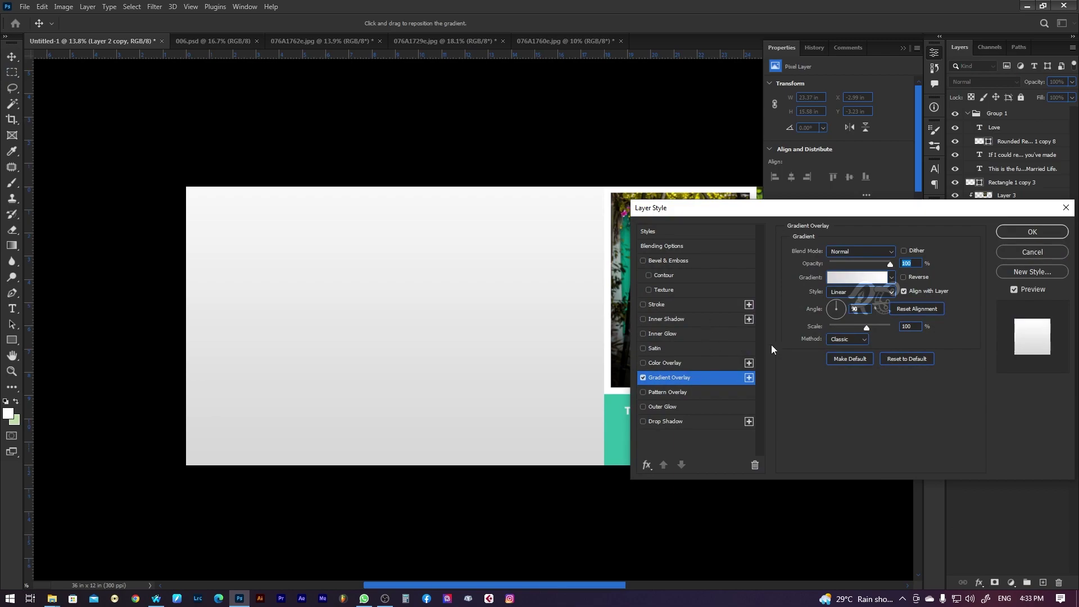
pyautogui.click(1030, 252)
pyautogui.click(979, 582)
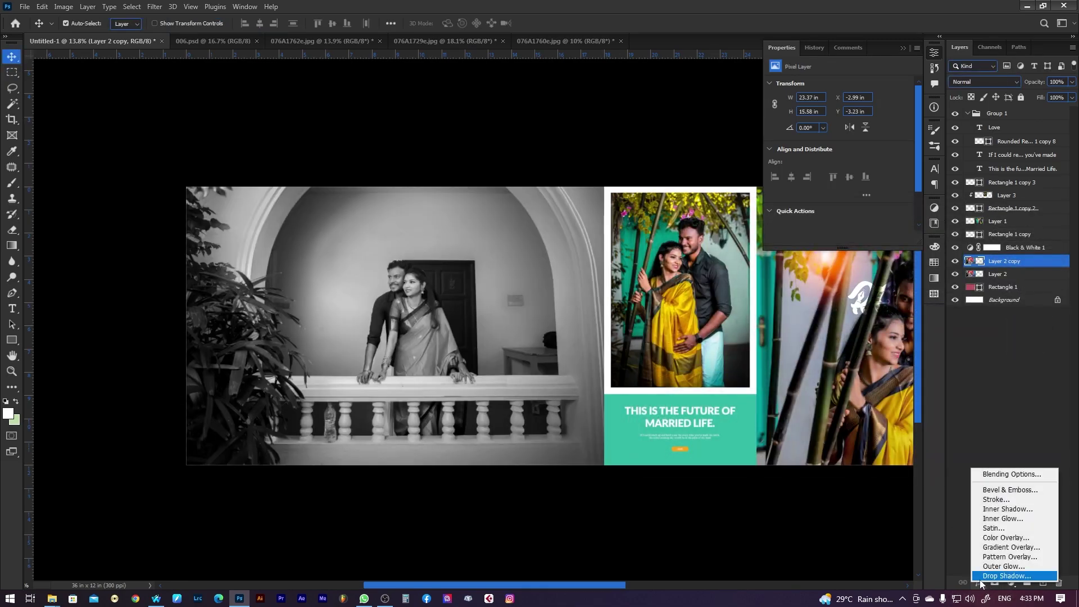
pyautogui.click(1009, 537)
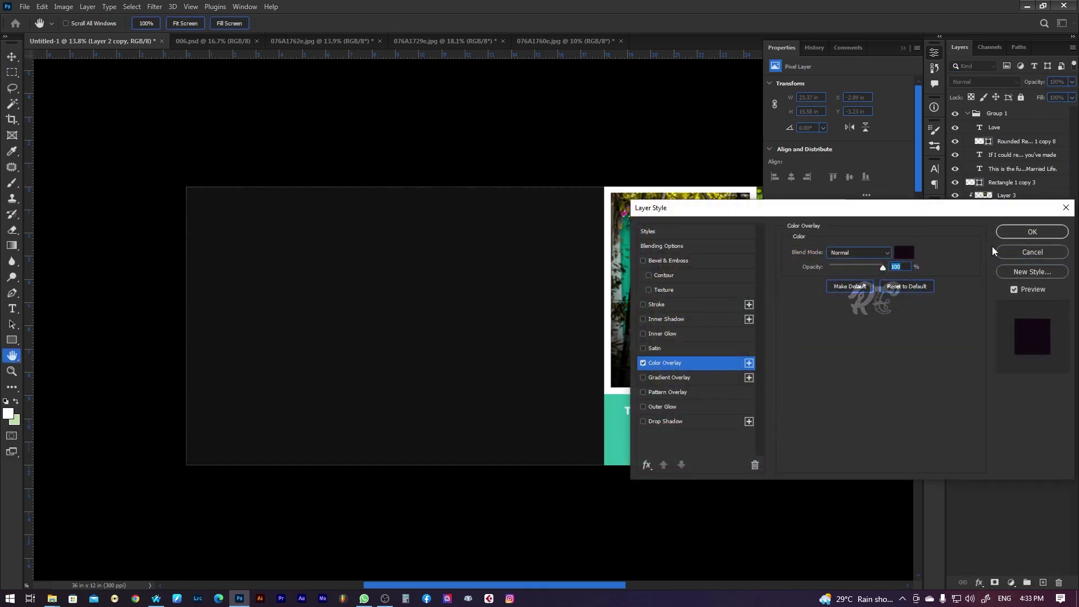
pyautogui.press('Return')
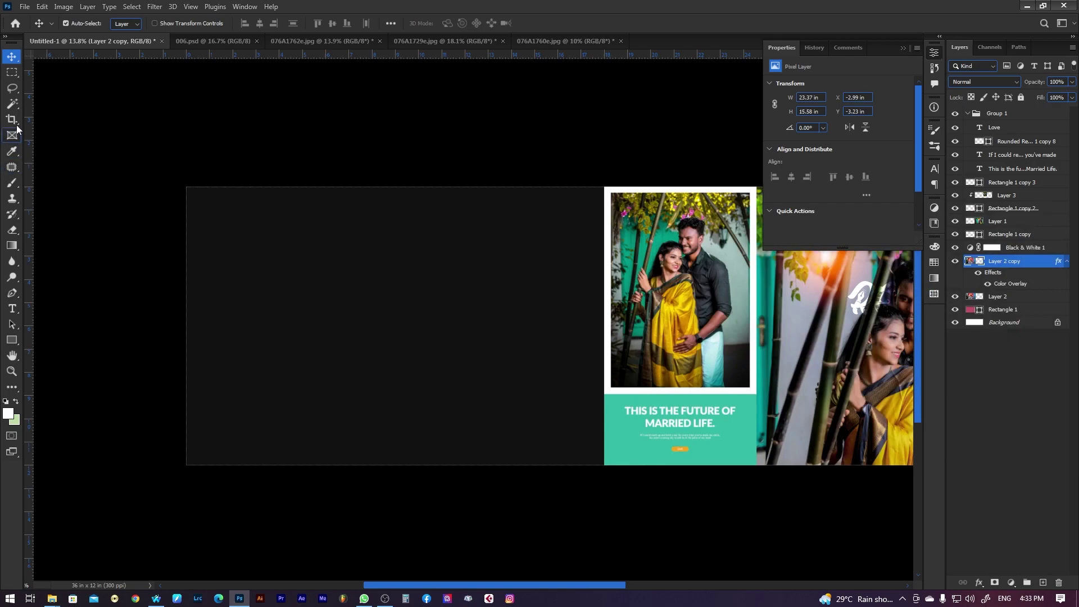
pyautogui.click(13, 232)
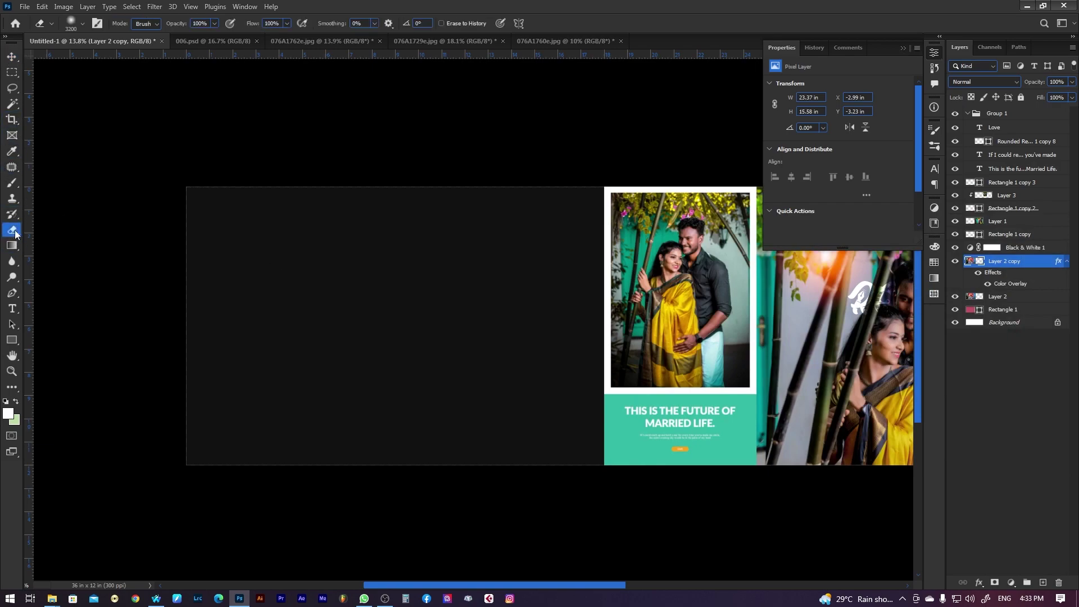
pyautogui.moveTo(356, 330)
pyautogui.mouseDown()
pyautogui.moveTo(448, 299)
pyautogui.moveTo(493, 301)
pyautogui.moveTo(529, 374)
pyautogui.moveTo(301, 325)
pyautogui.moveTo(319, 297)
pyautogui.moveTo(449, 295)
pyautogui.moveTo(470, 392)
pyautogui.moveTo(345, 340)
pyautogui.moveTo(314, 354)
pyautogui.moveTo(413, 320)
pyautogui.mouseUp()
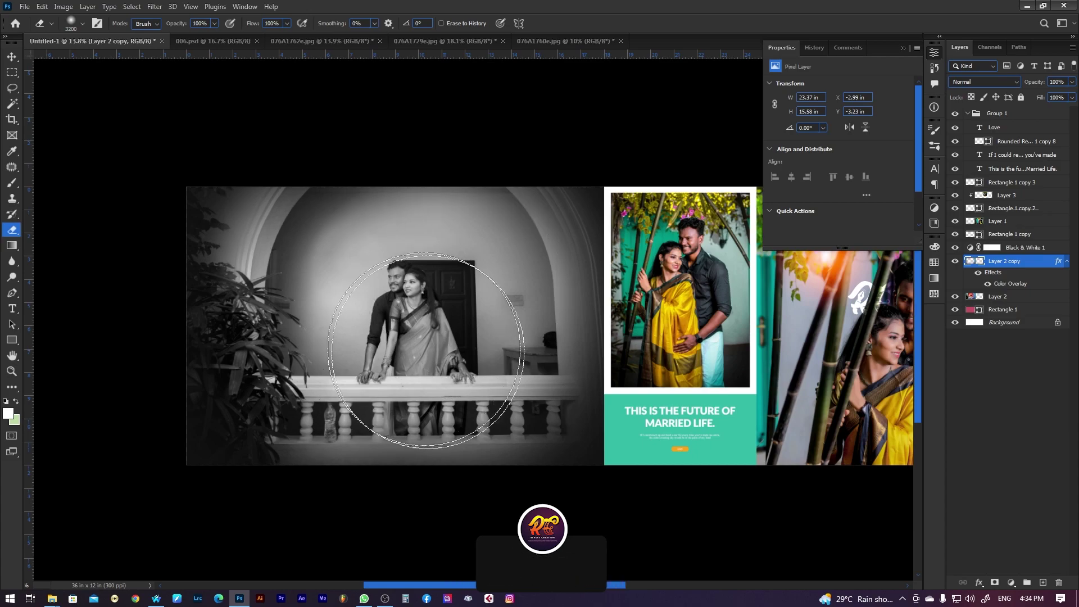
# Hide all panels and show the spread in full-screen mode on a black background
pyautogui.press('Tab')
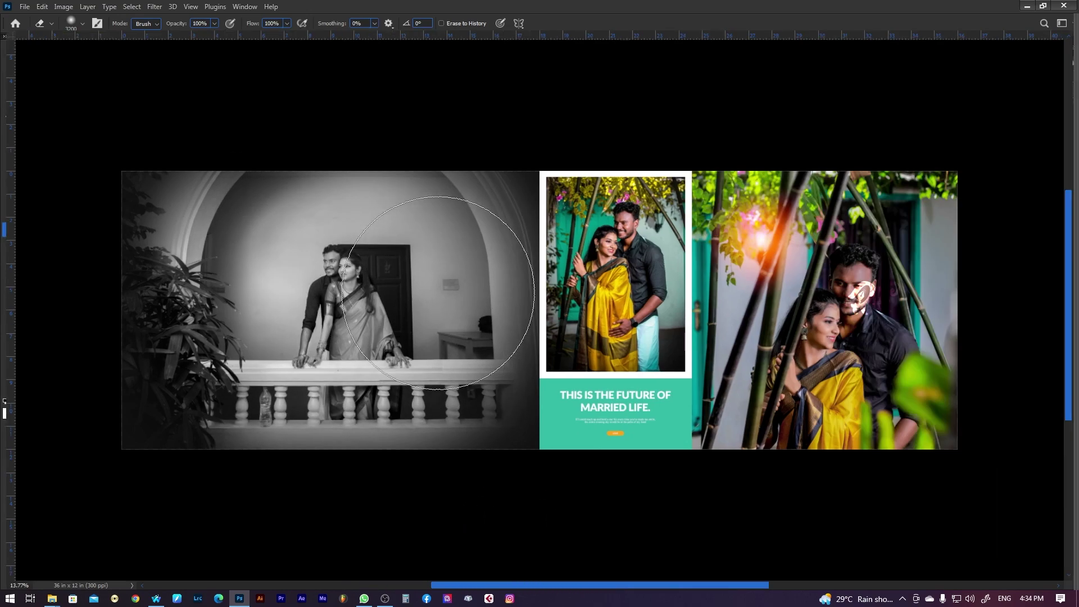
pyautogui.press('f')
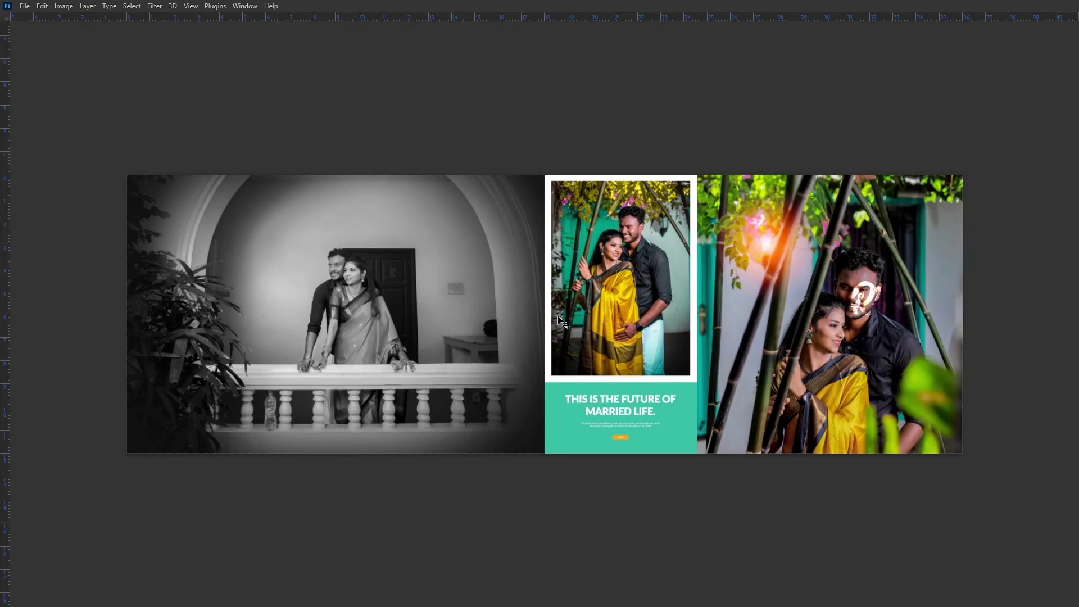
pyautogui.scroll(1, 618, 337)
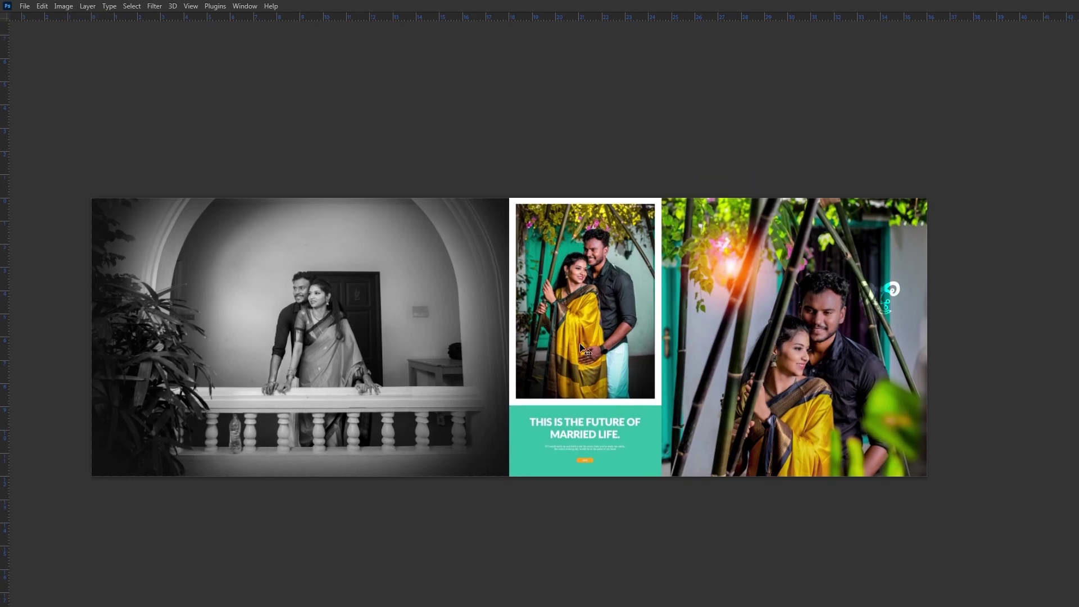
pyautogui.press('f')
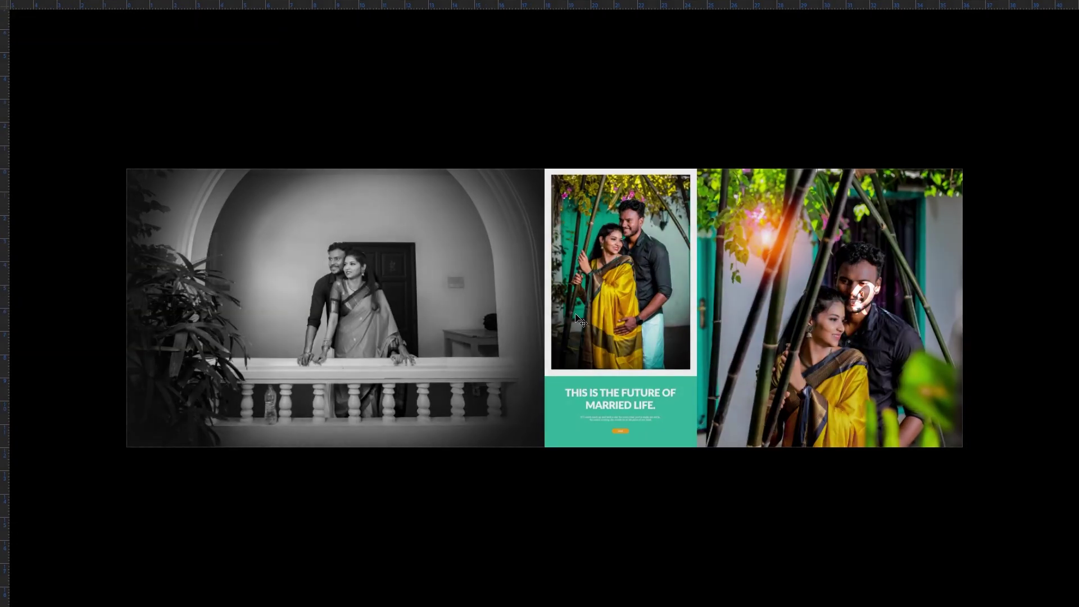